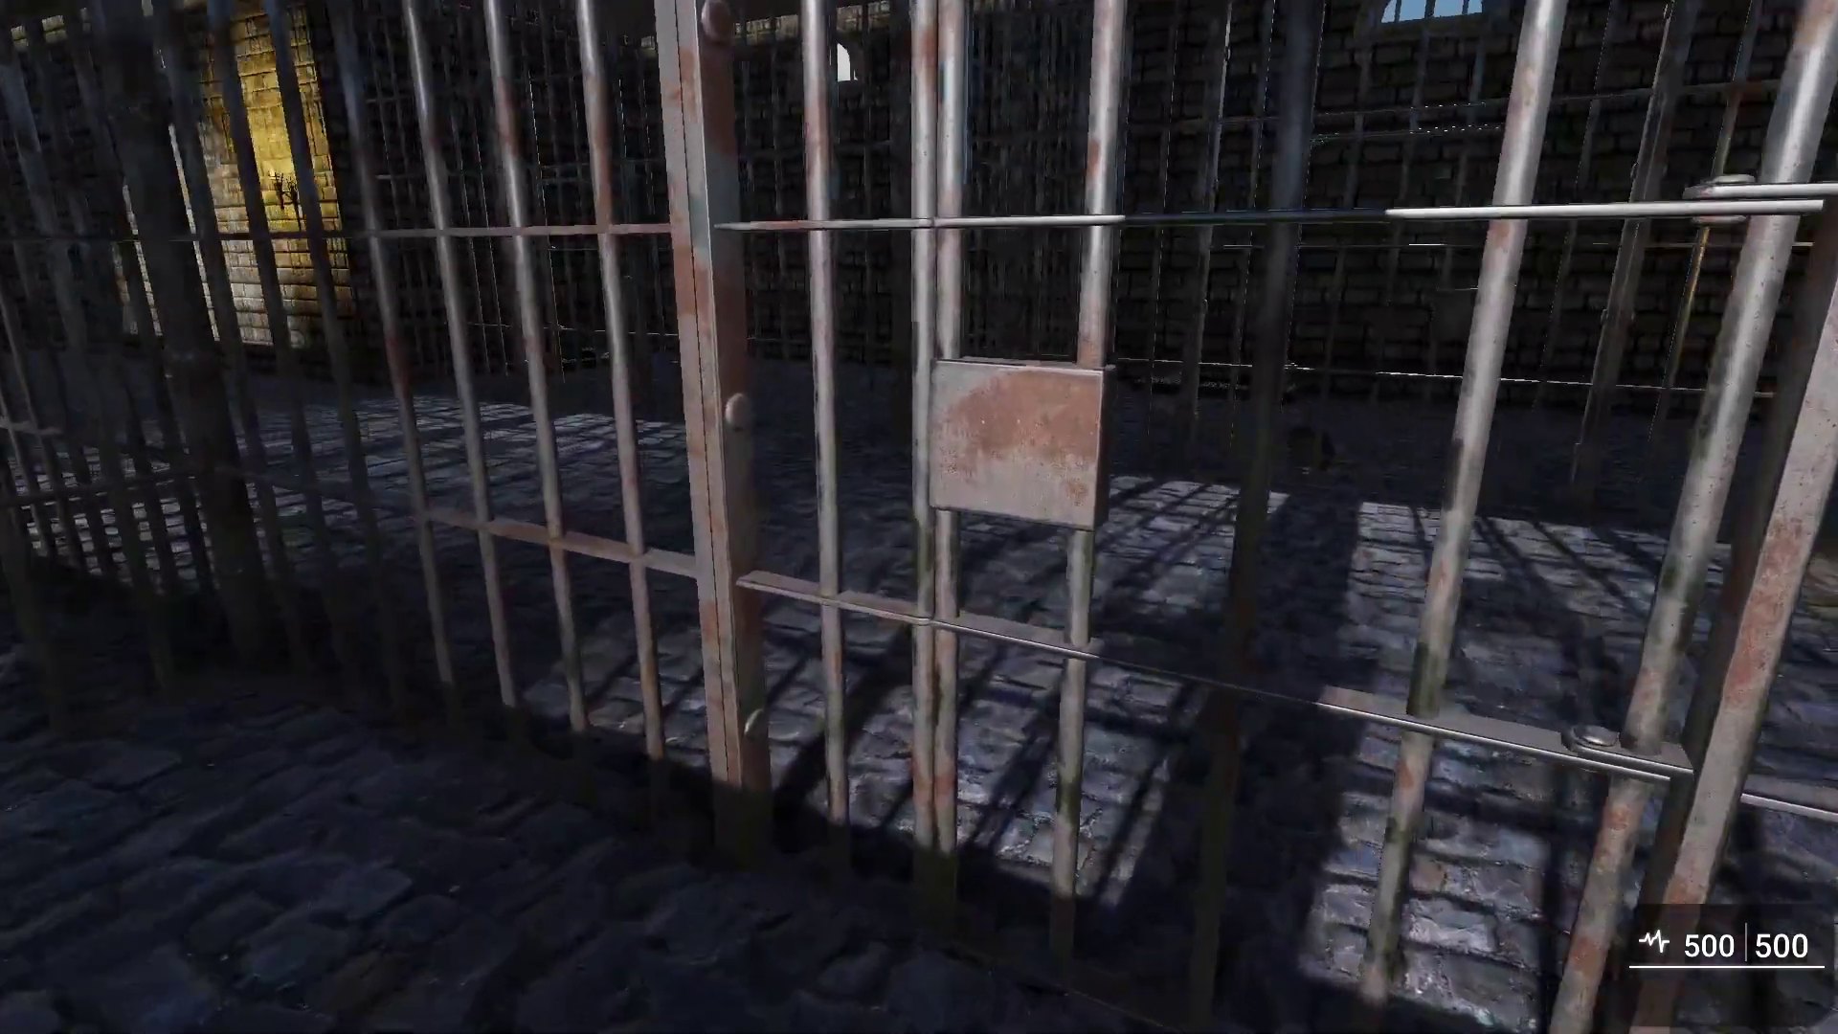
In test play, try the cell door to get the 'Door locked. Find key' message
key(e)
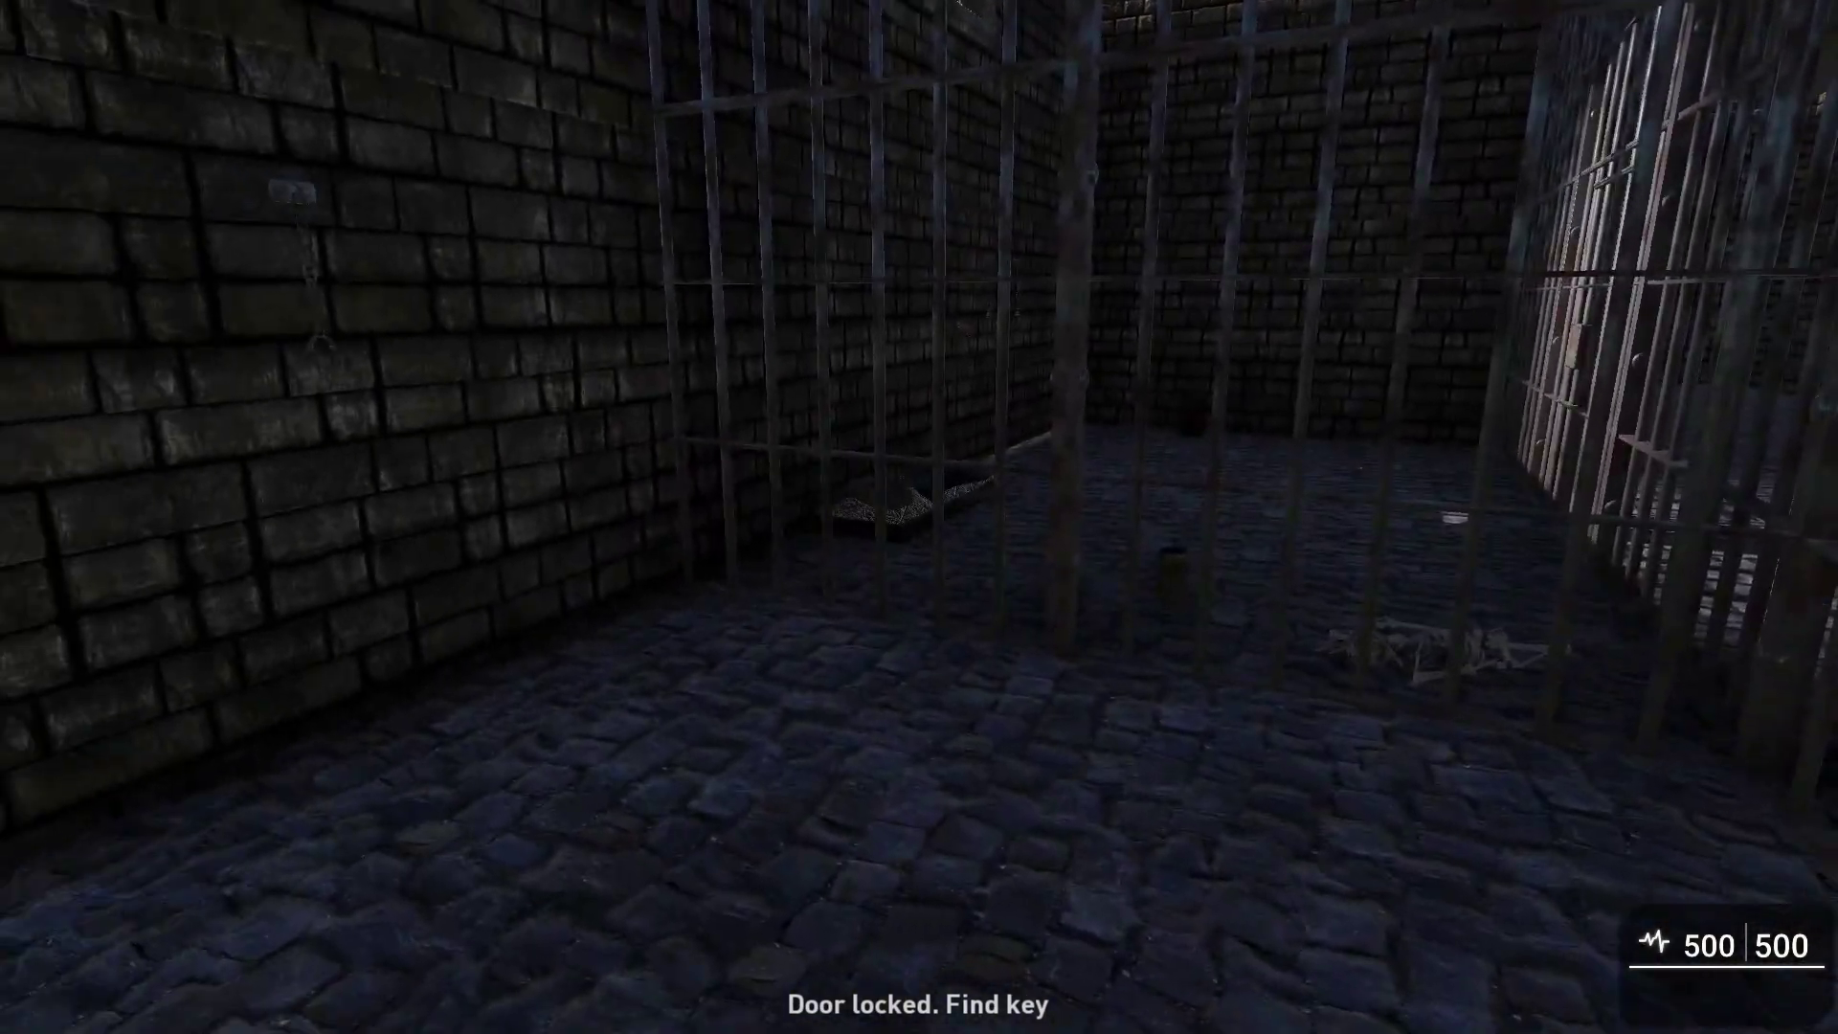
Search the skeleton's bone pile and collect the revealed silver key
key(w)
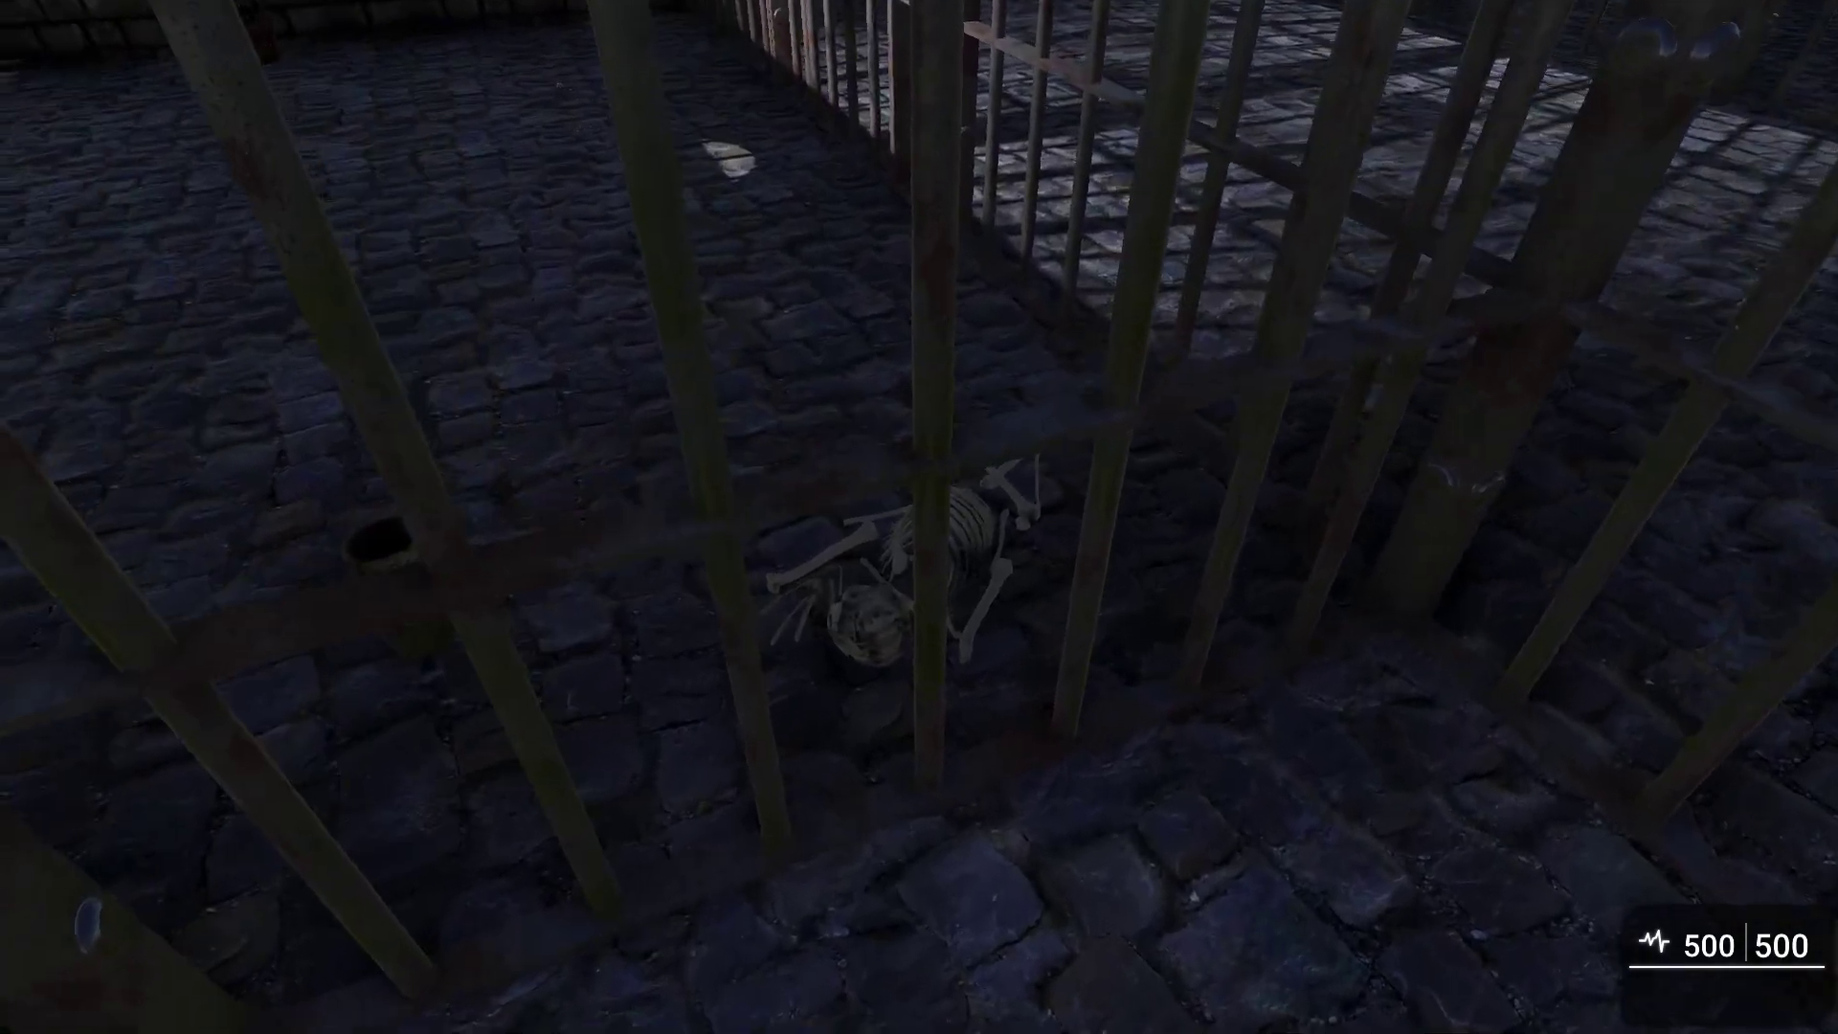
key(w)
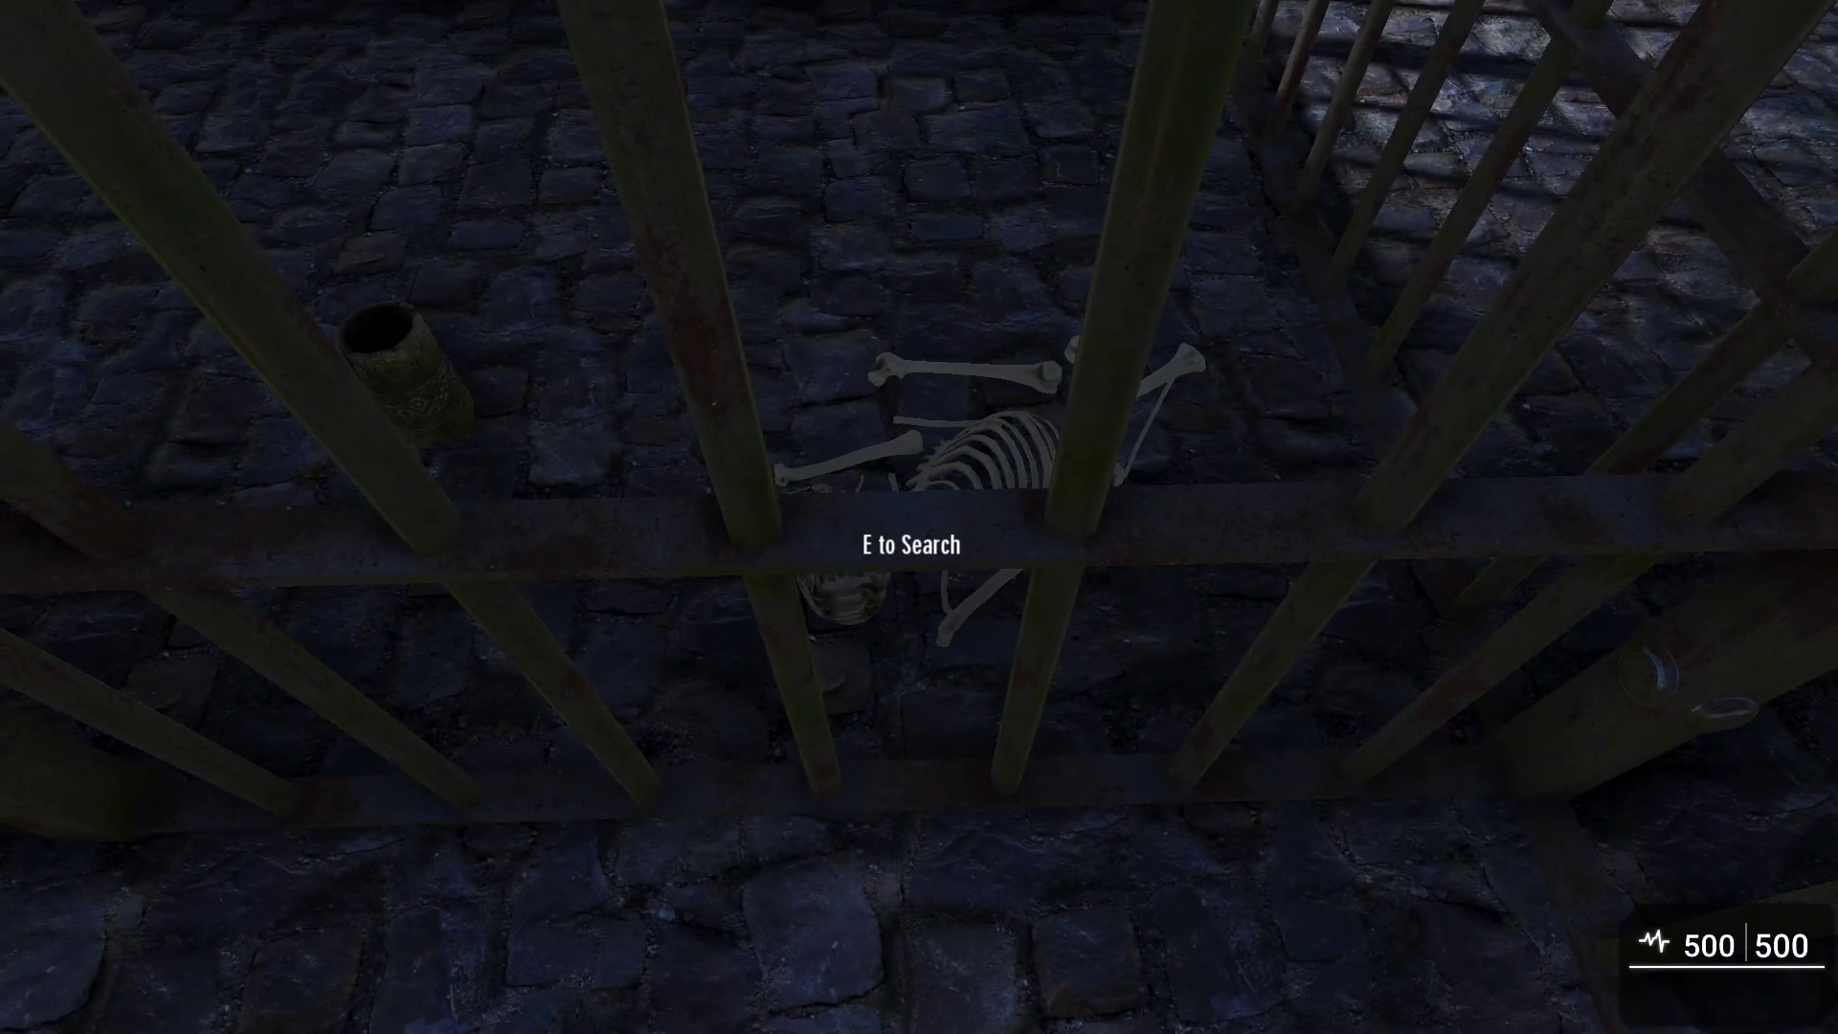
key(e)
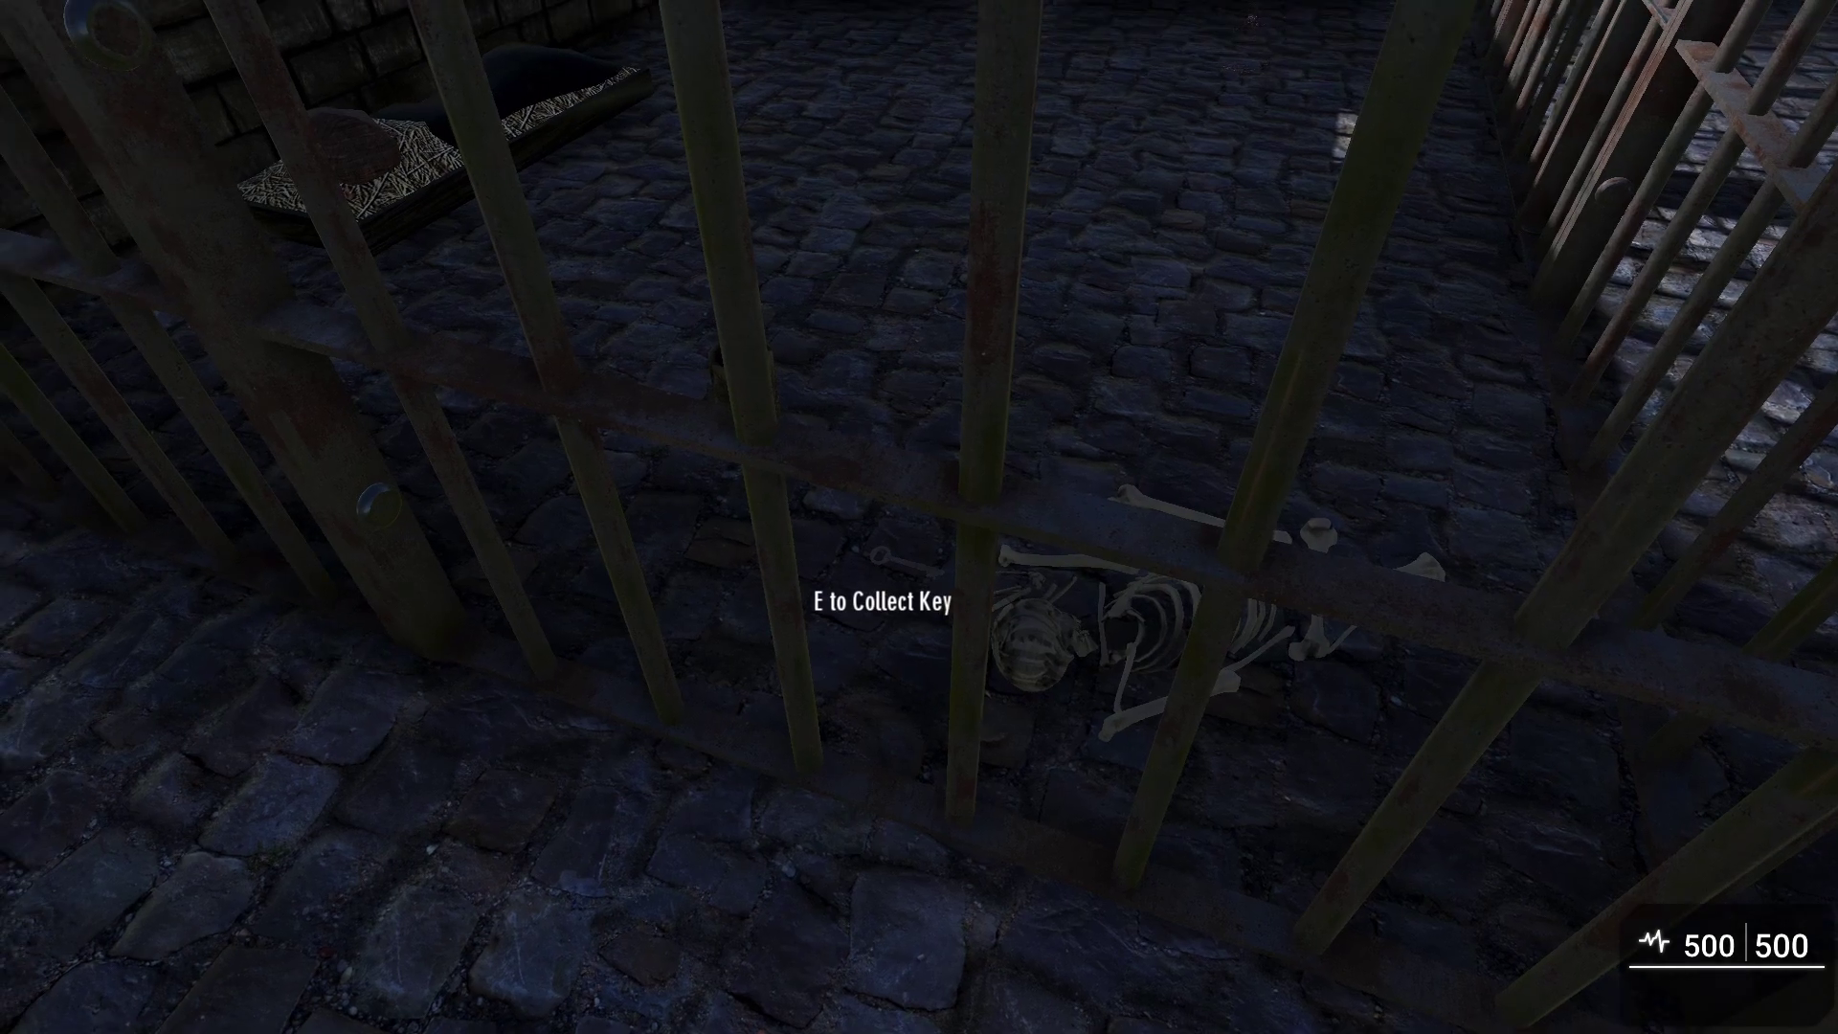
key(e)
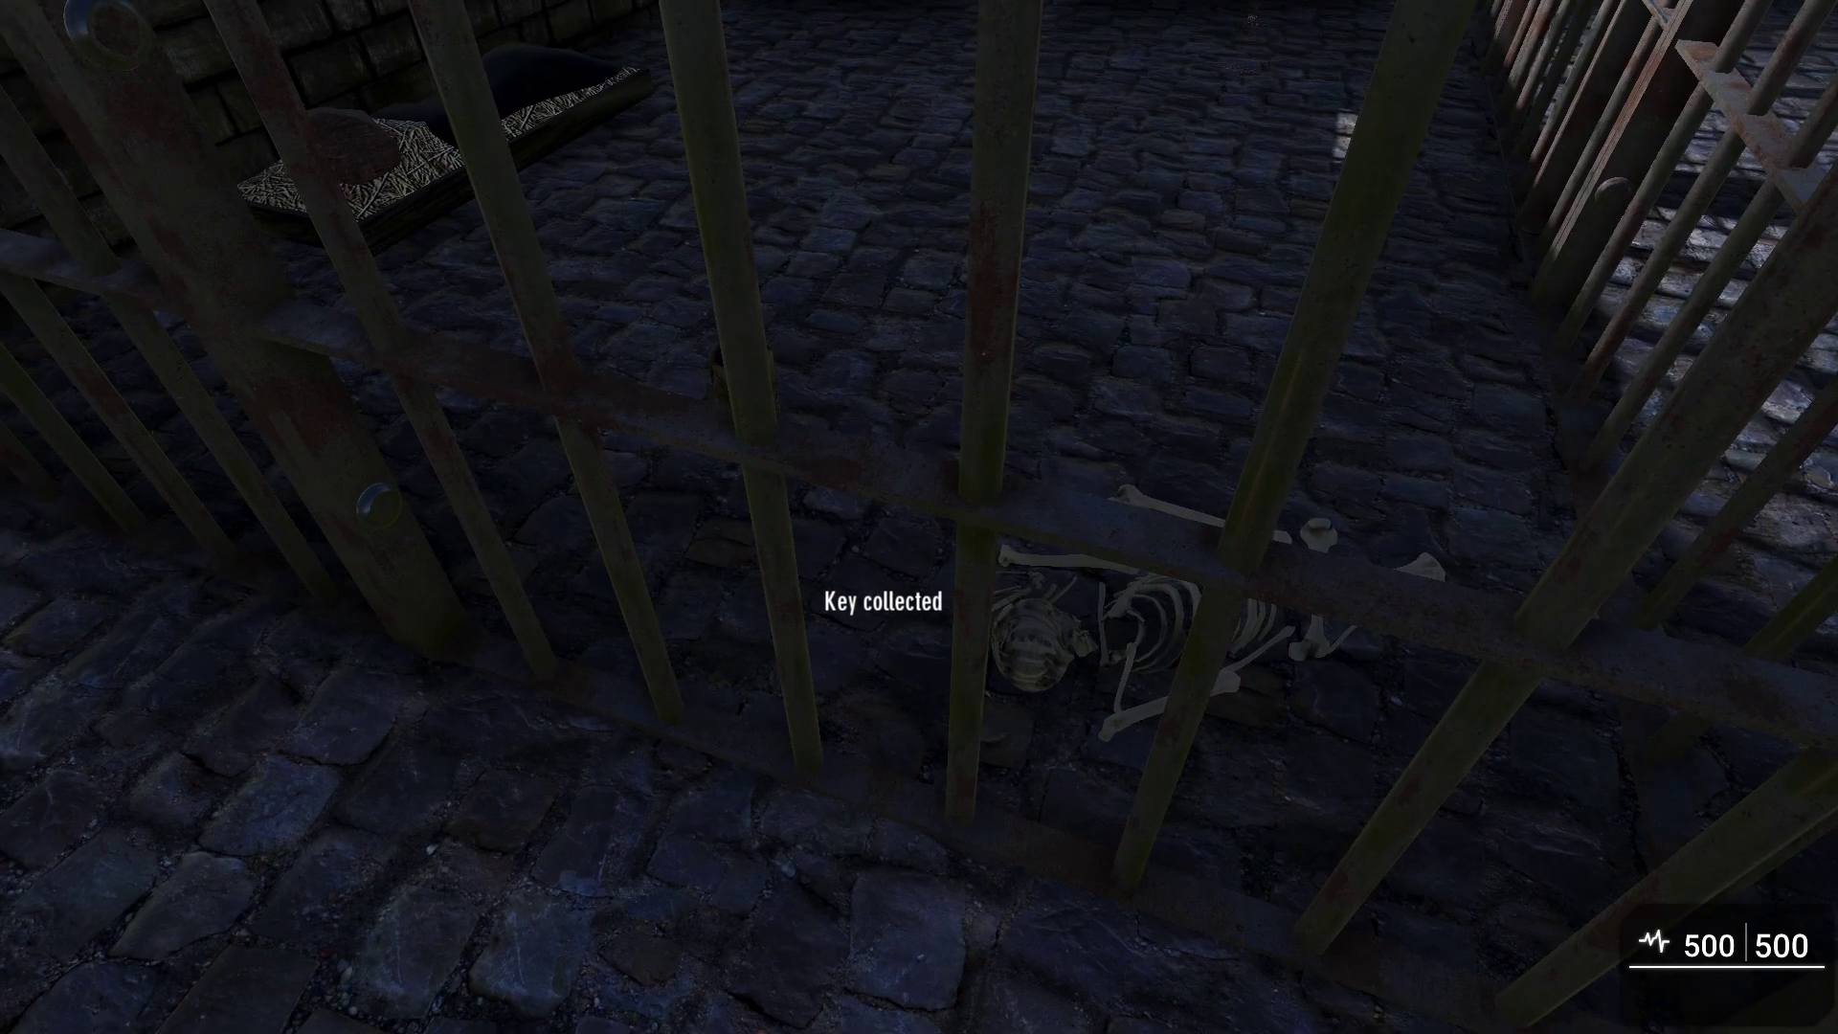
Unlock the cell door with the key and walk down the corridor to the skeleton's cell
key(w)
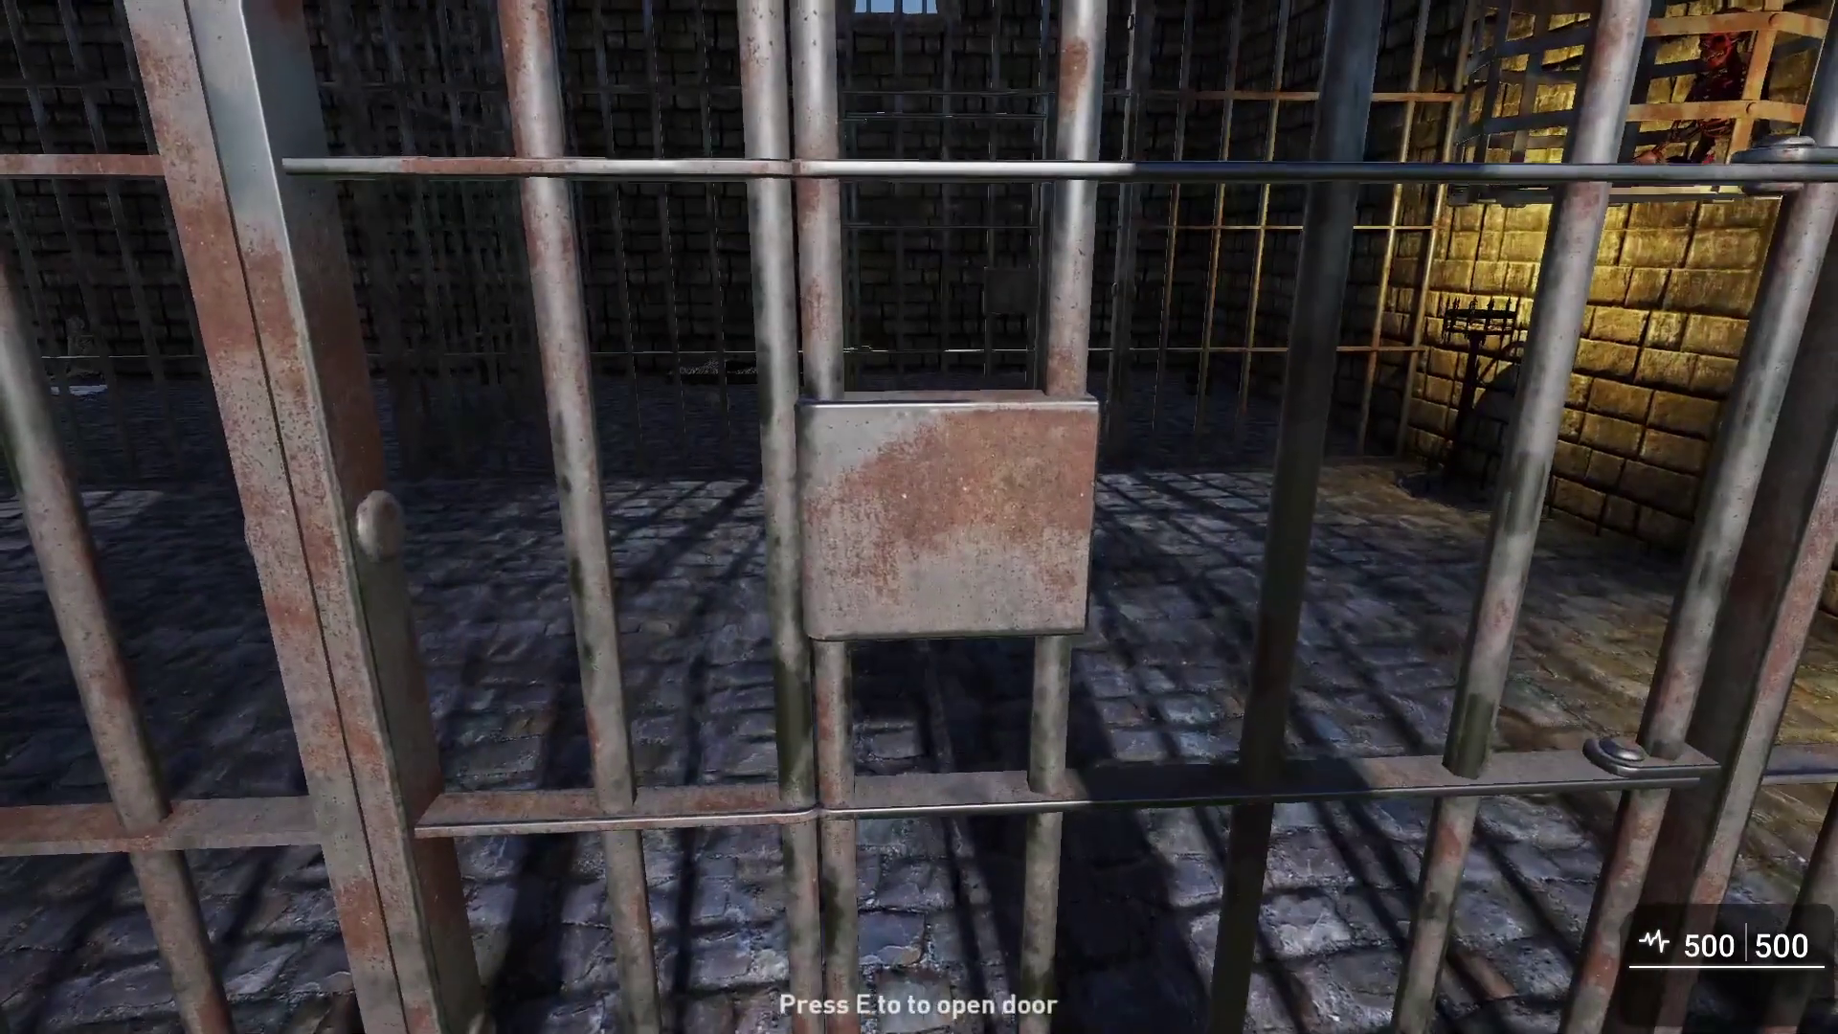
key(e)
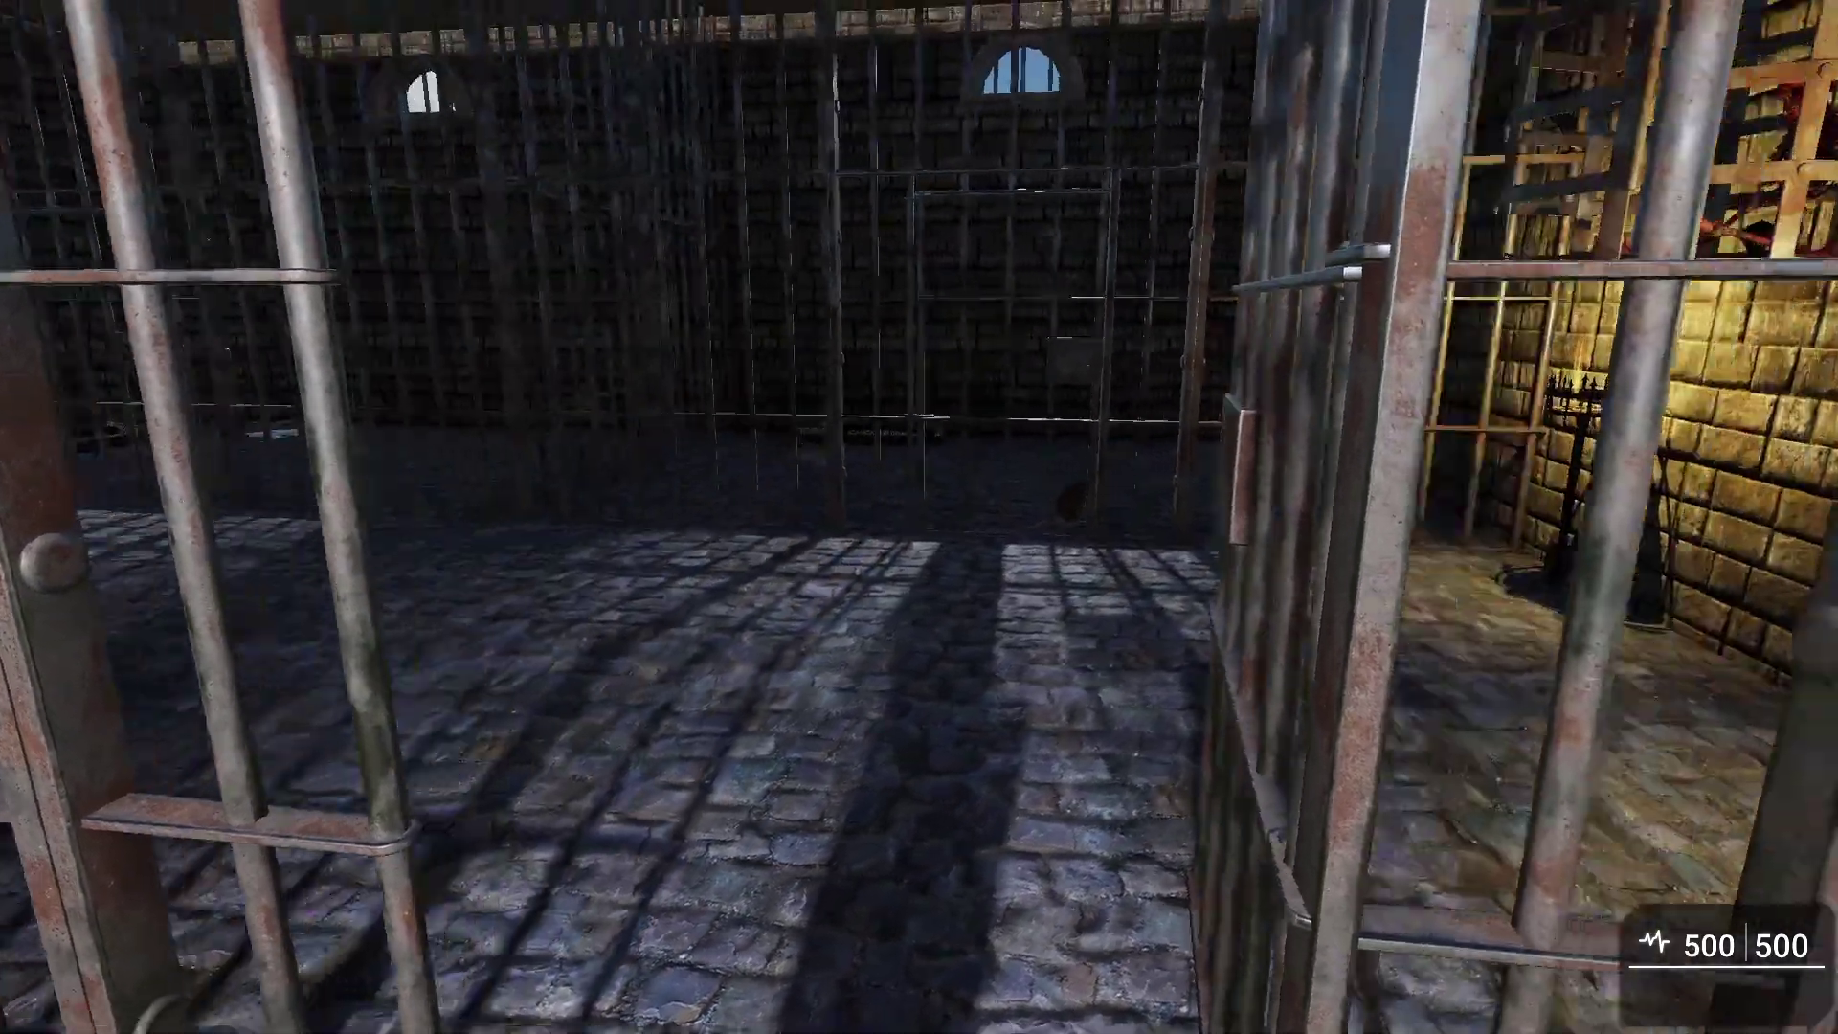
key(w)
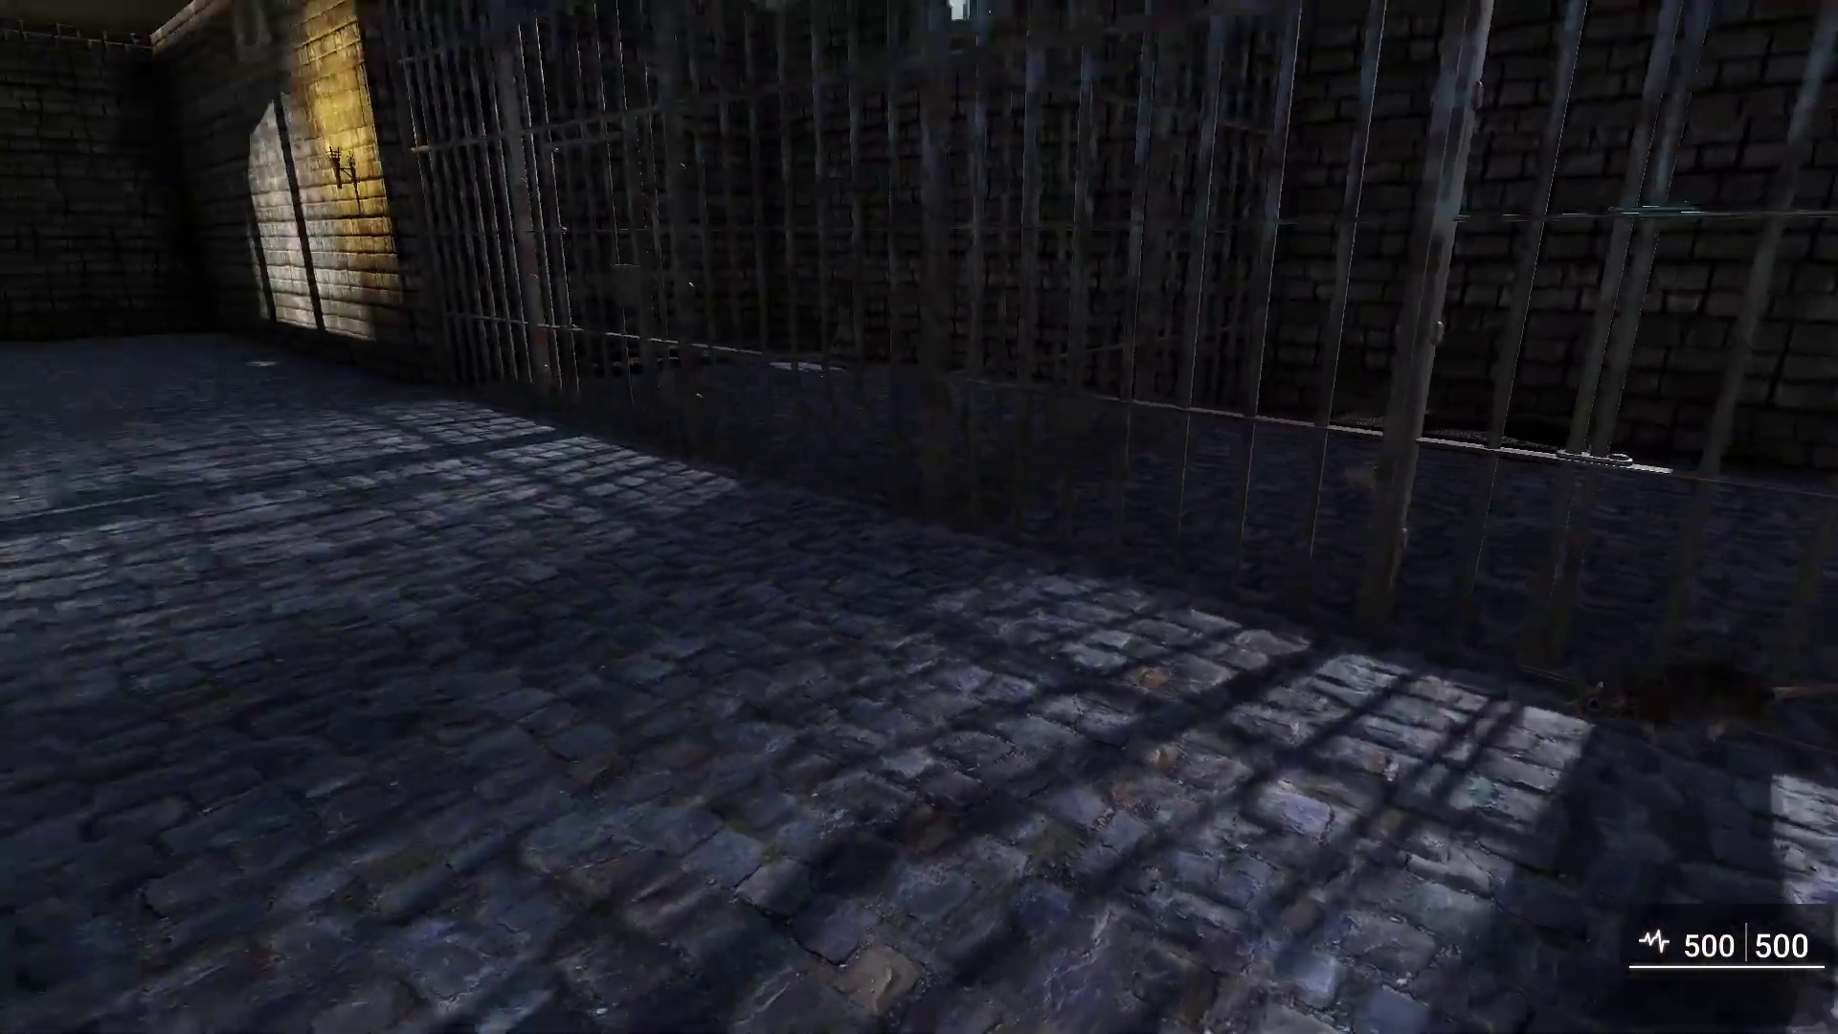
key(w)
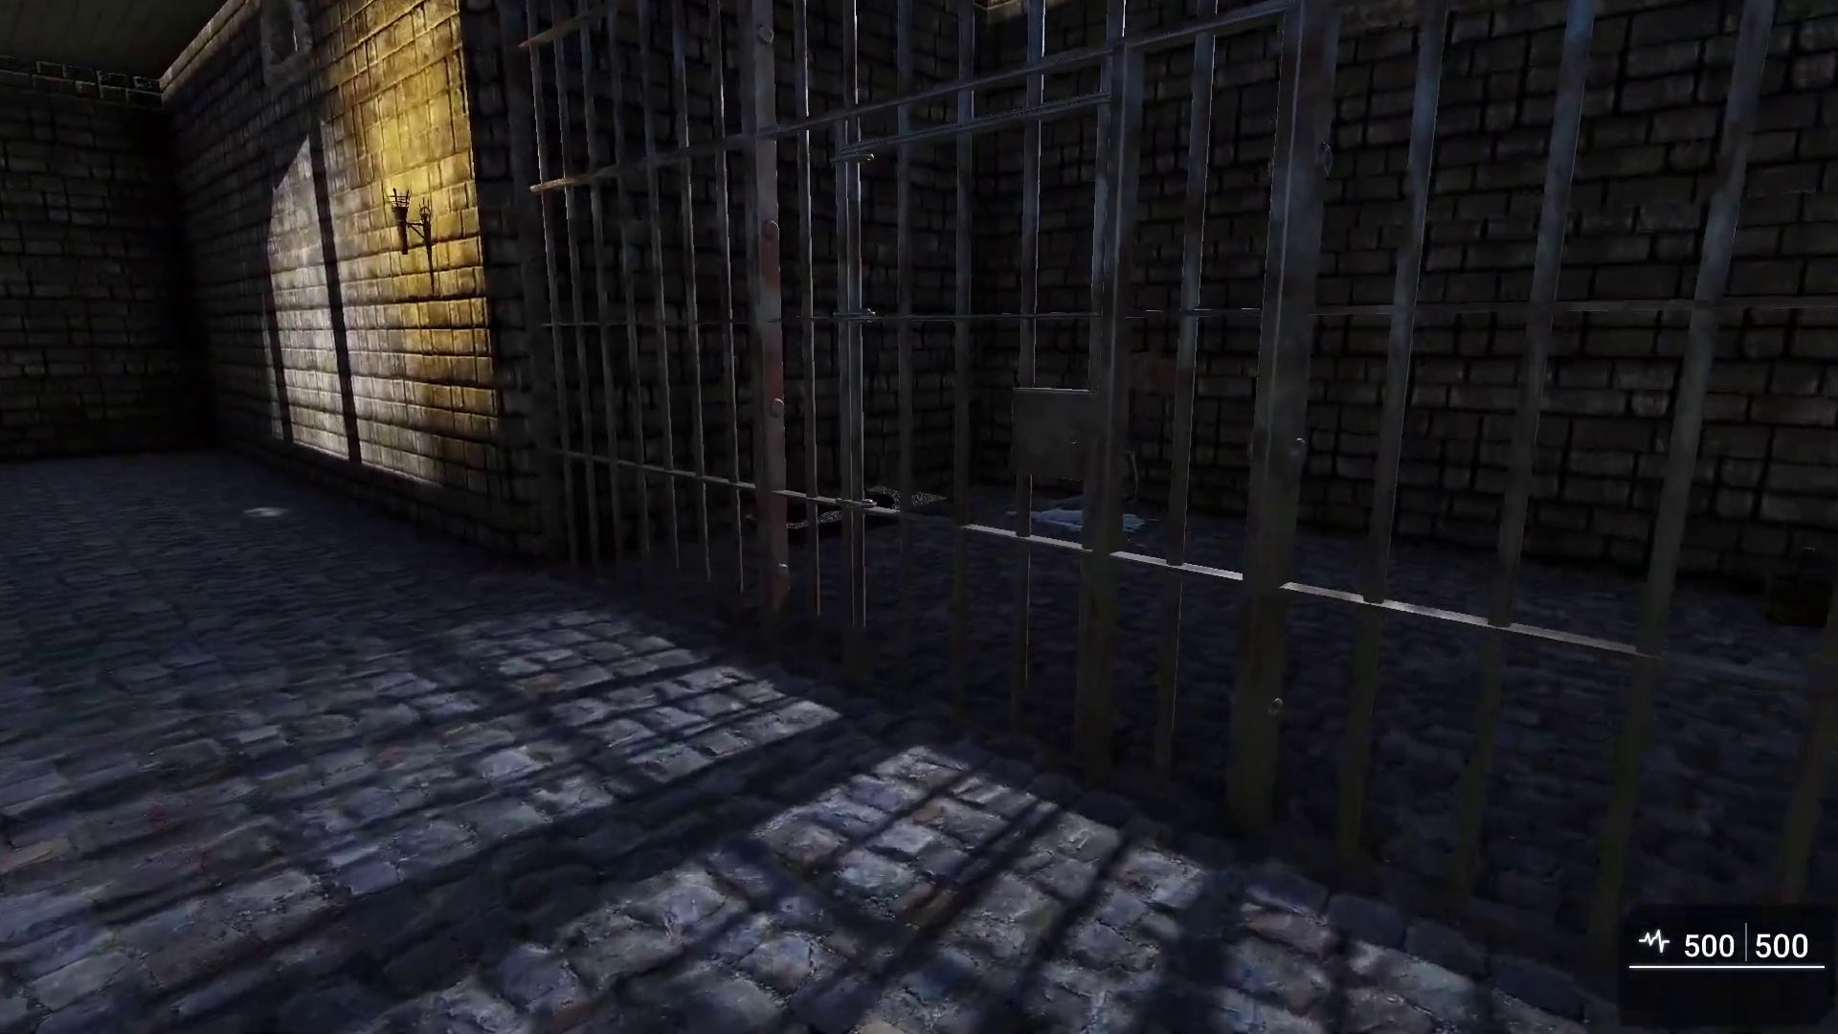
key(w)
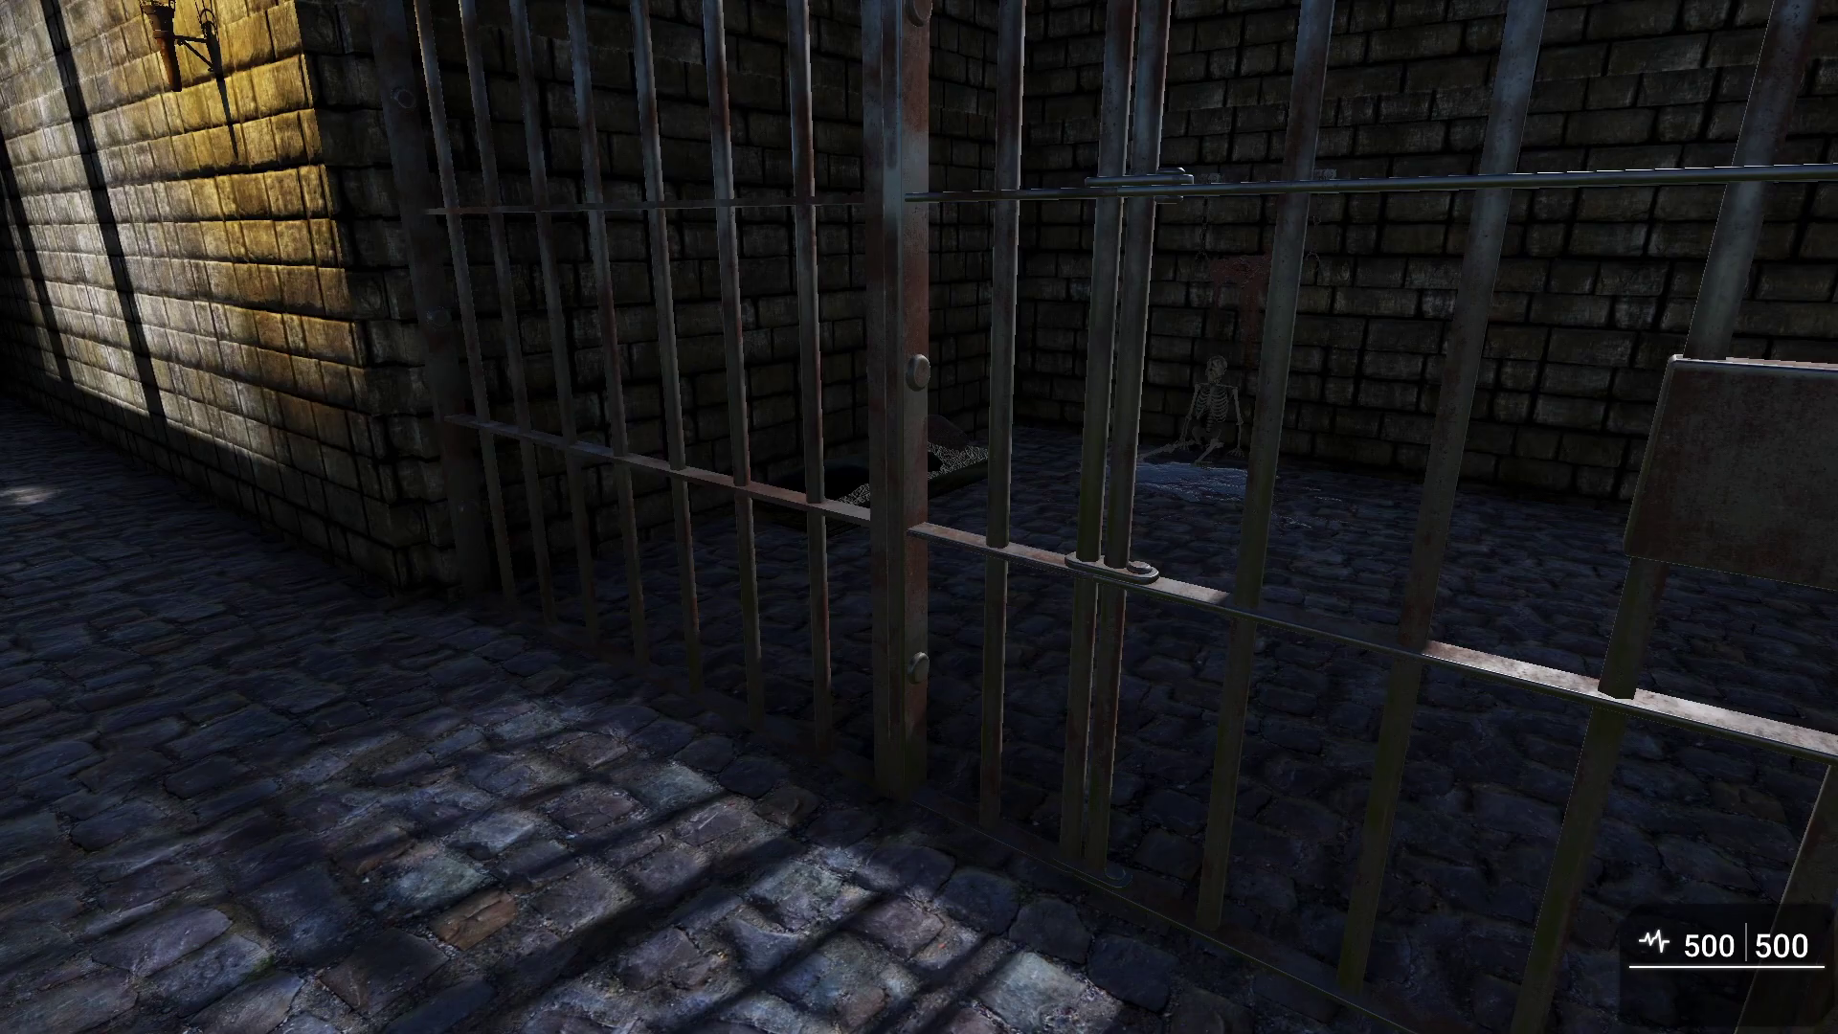
Exit test play, inspect the cell door's Steel Door settings, and bring the skeleton into view
key(Escape)
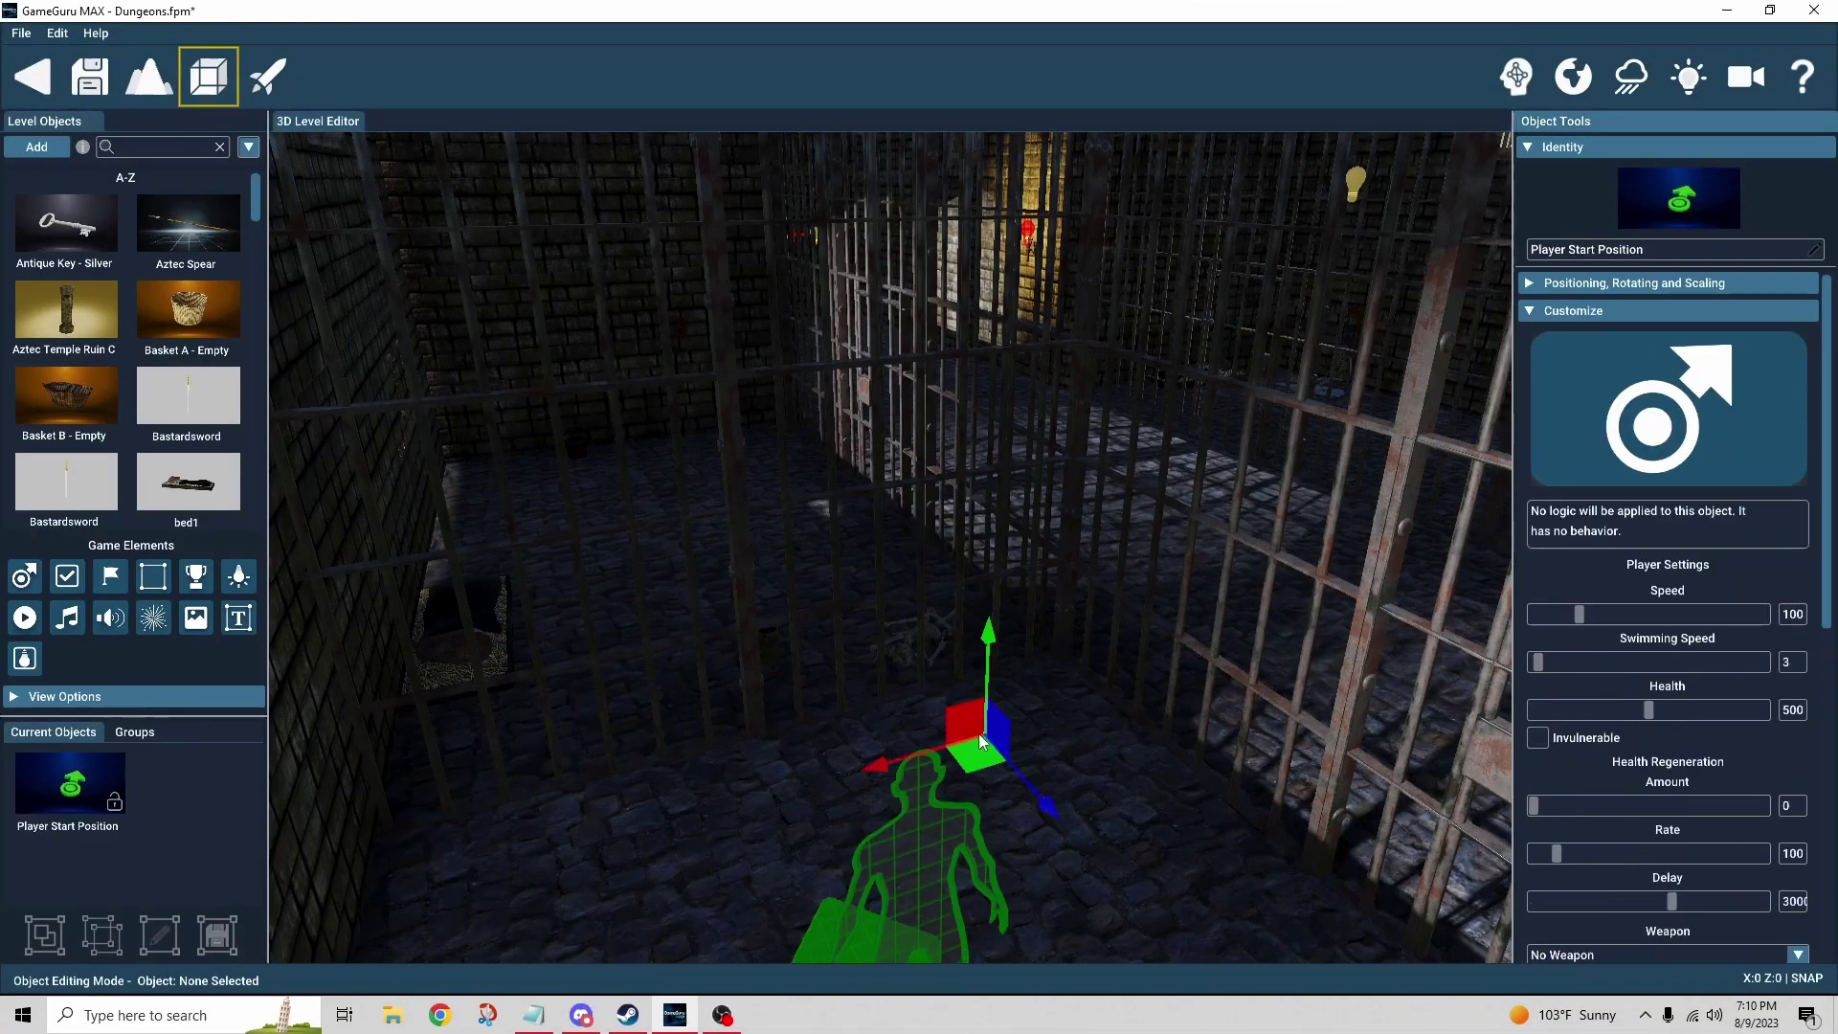
right_drag(981, 740, 996, 722)
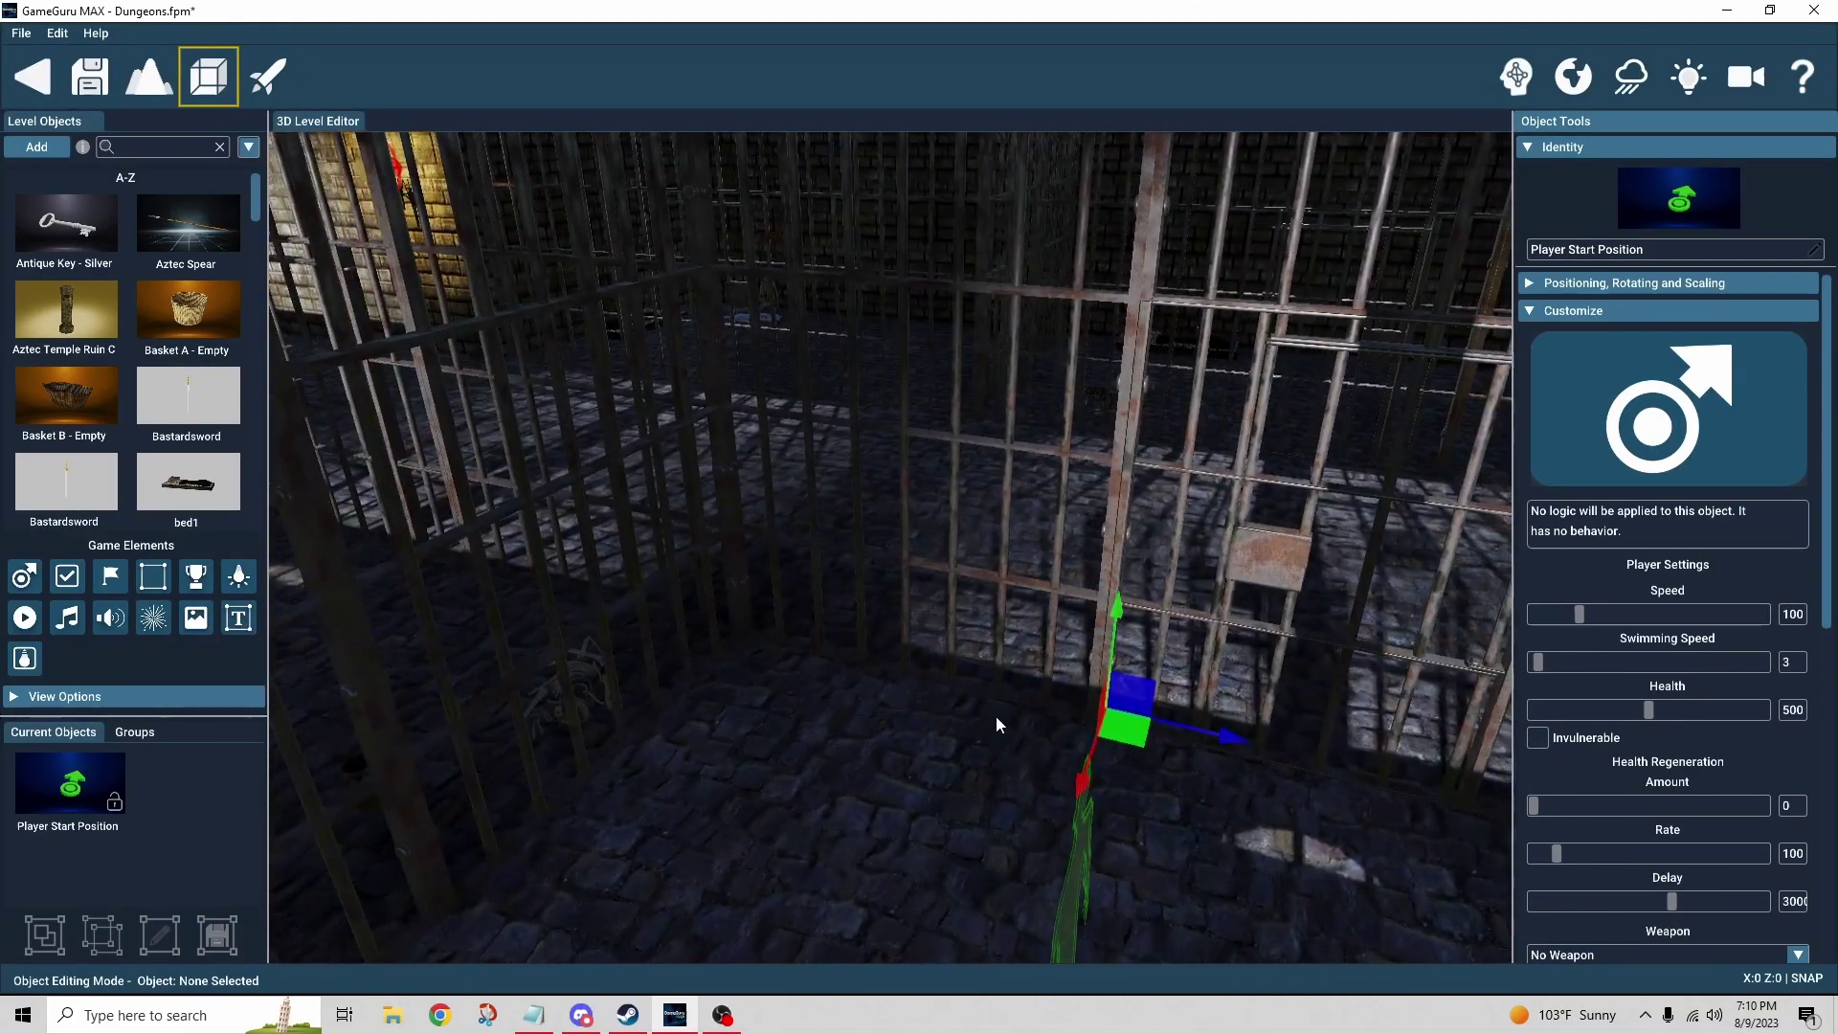
click(1261, 573)
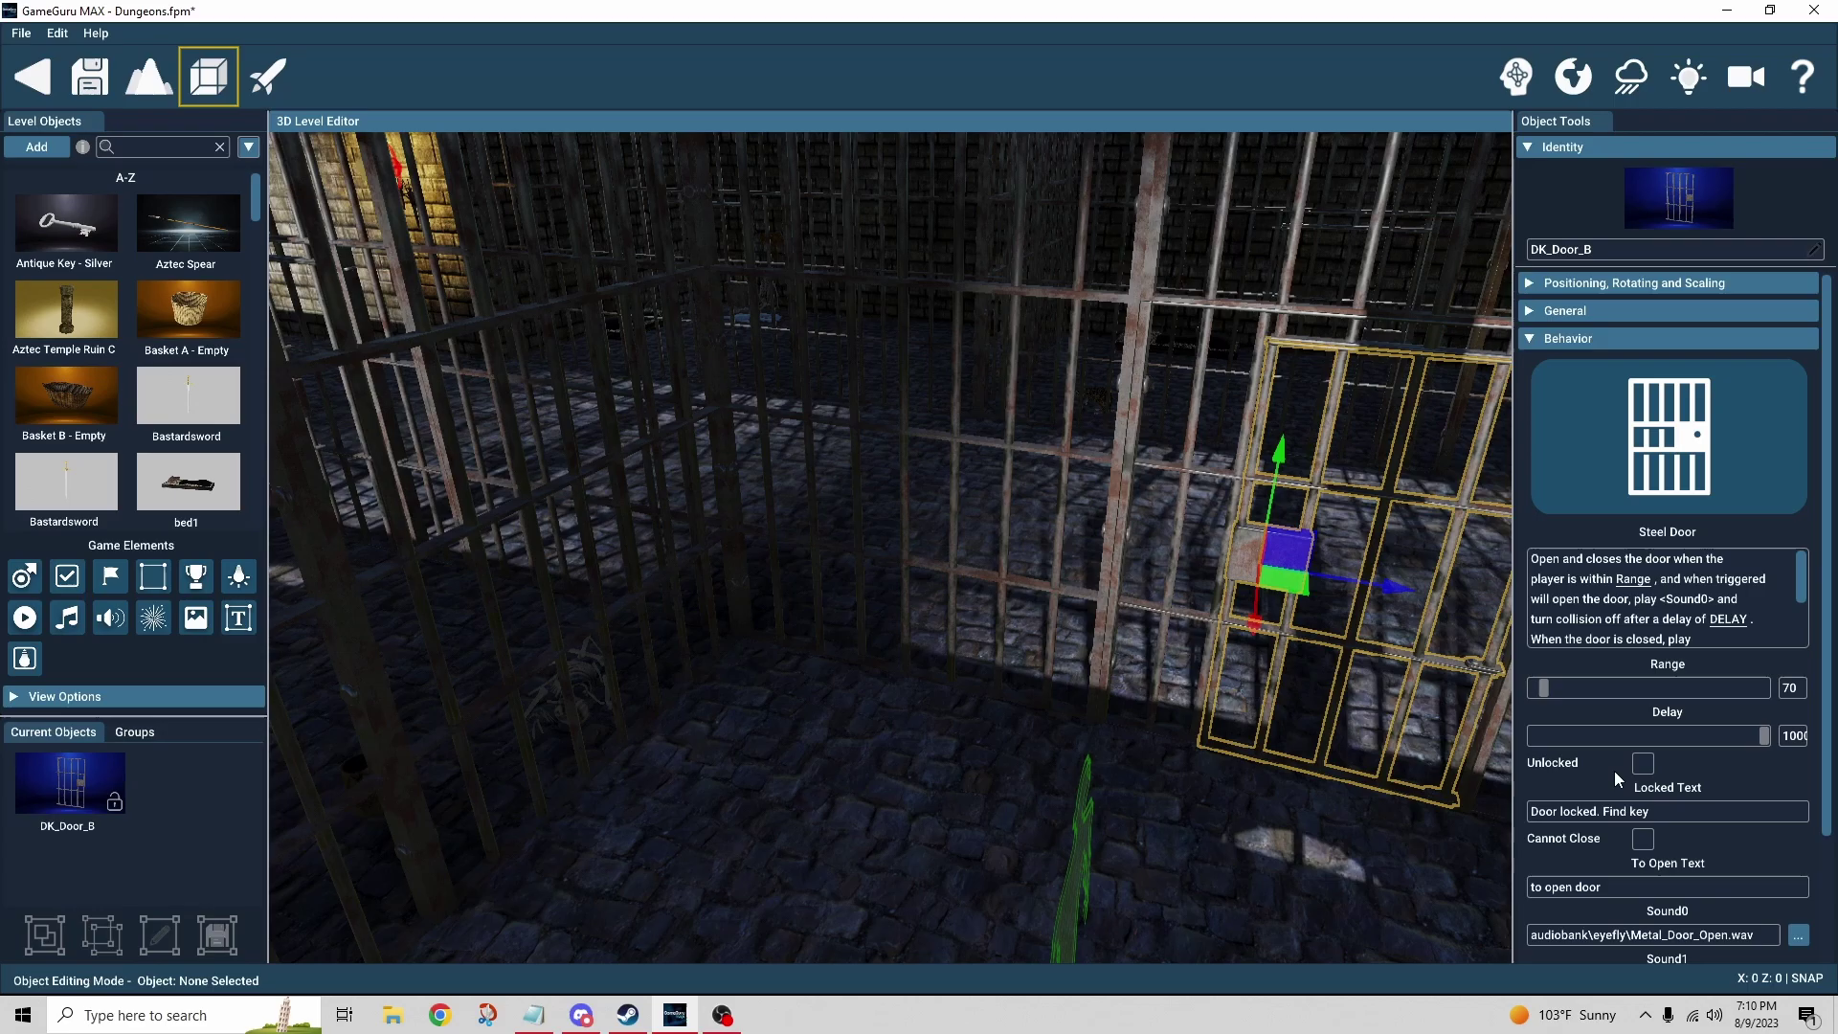
click(898, 747)
right_drag(899, 749, 859, 660)
Show the Antique Key - Silver's General settings: physics on, hidden at level start, Box collision
click(850, 614)
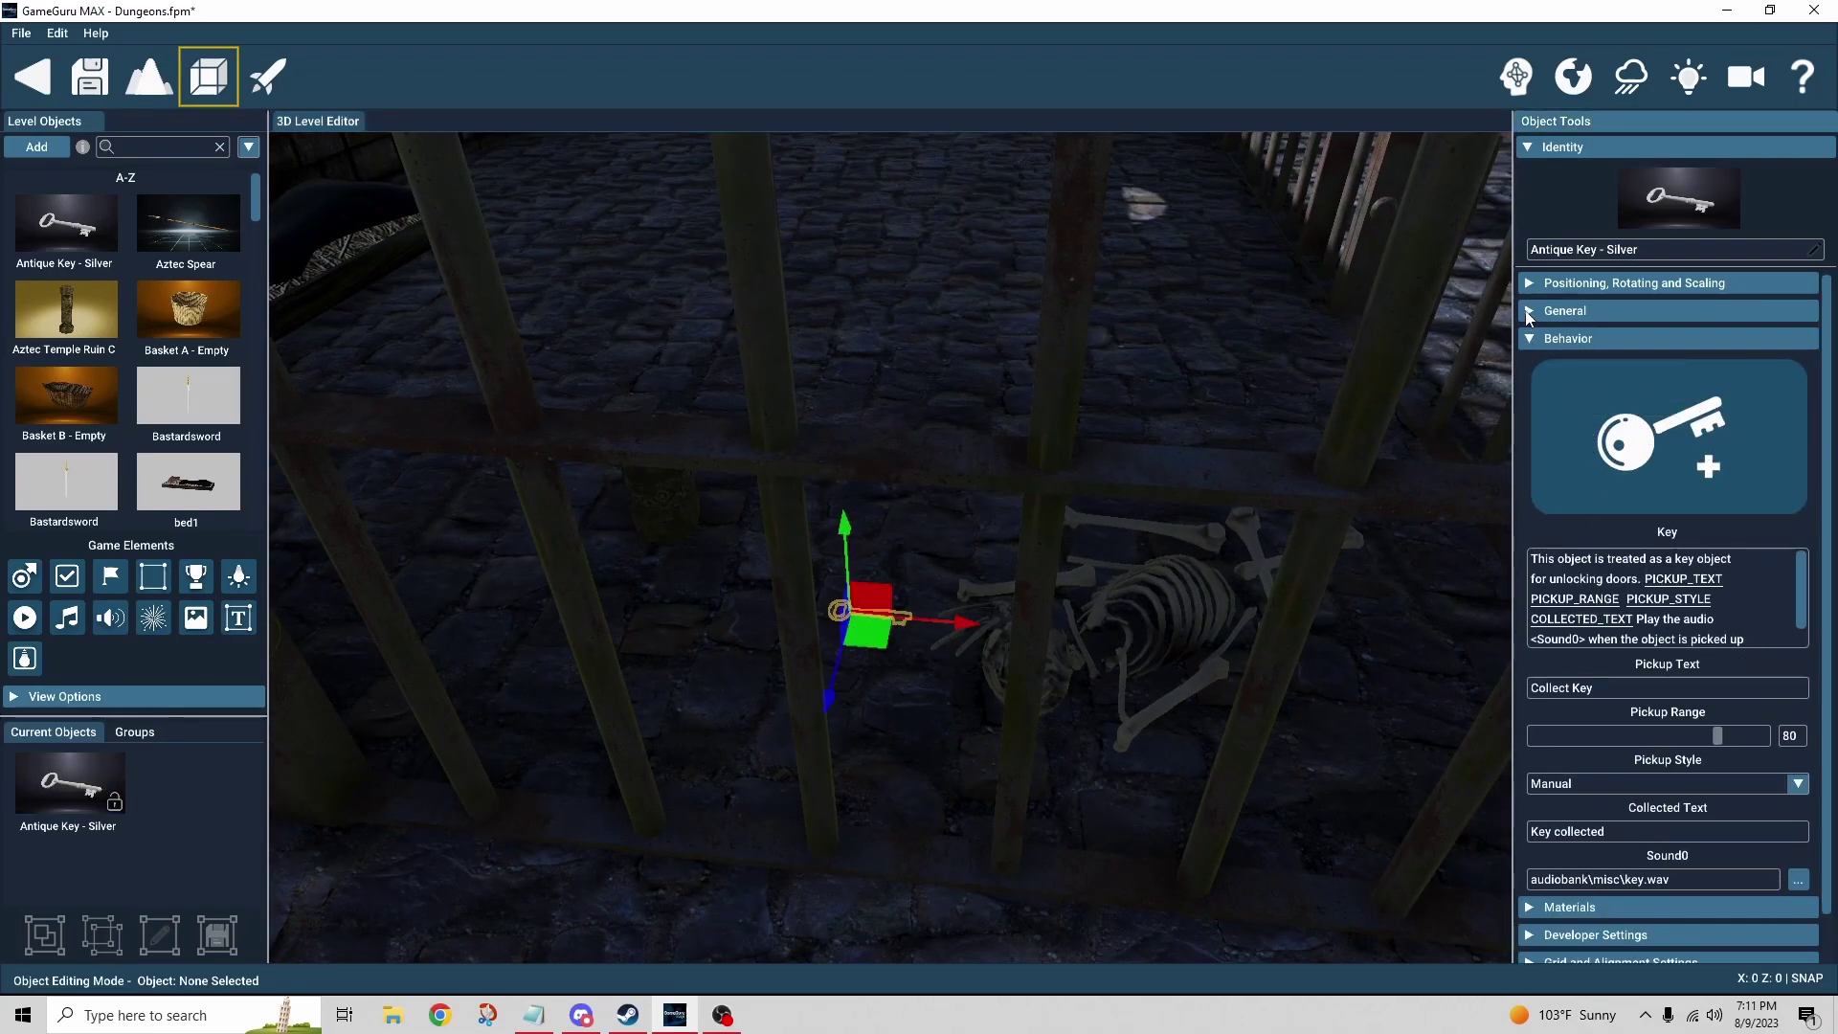
click(1567, 310)
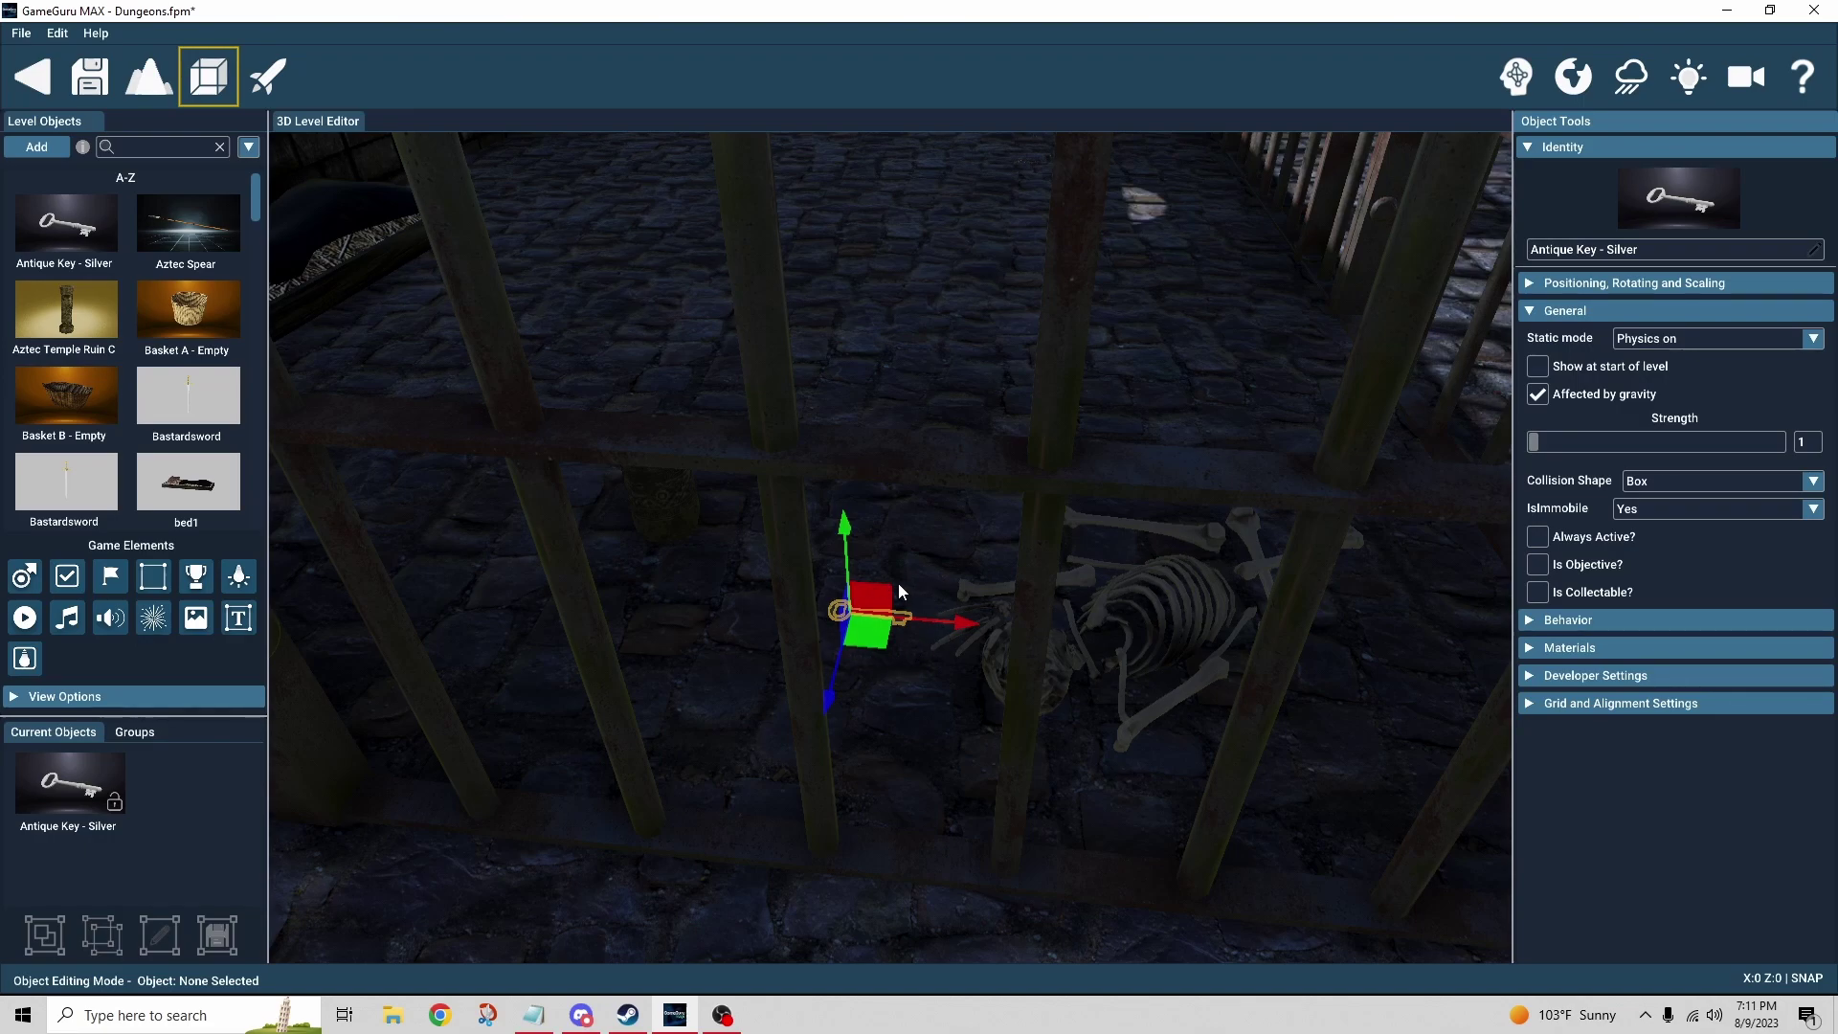
right_drag(1036, 697, 1092, 708)
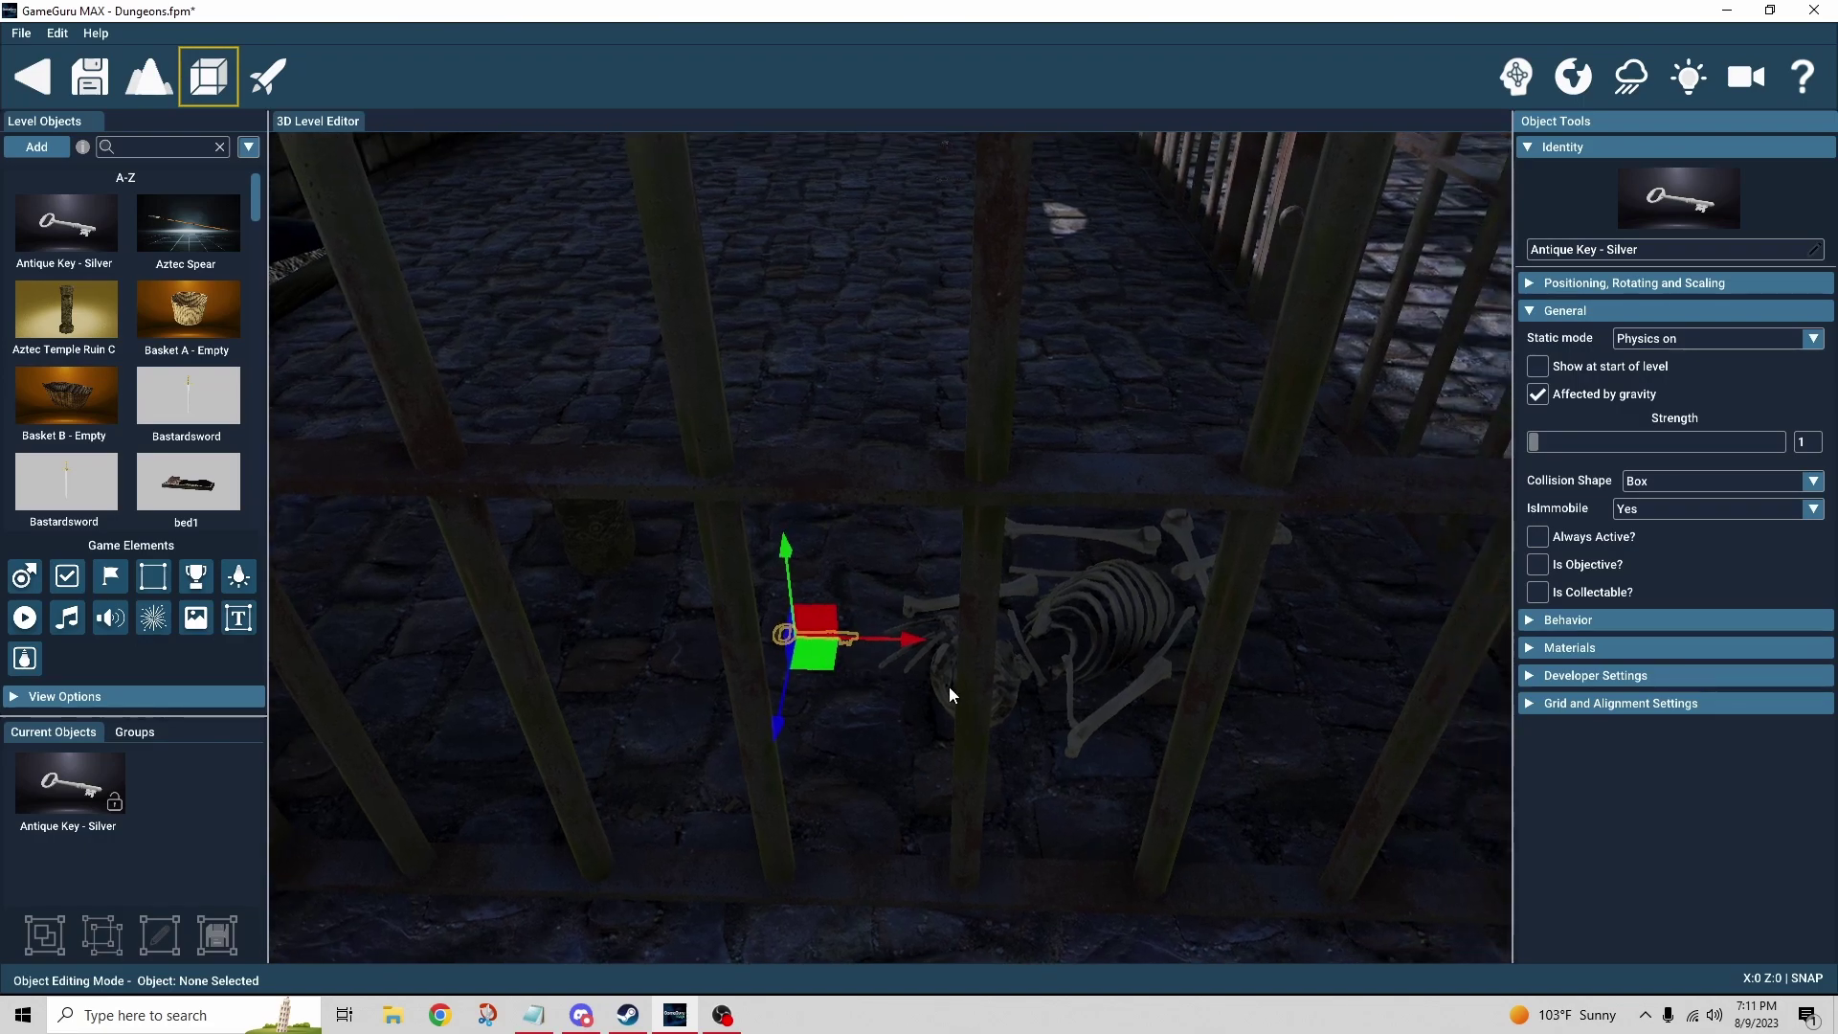
Expand the bone pile's Search Object behavior and list its Content options: Ammo, Health, Named Item, Nothing
click(1015, 679)
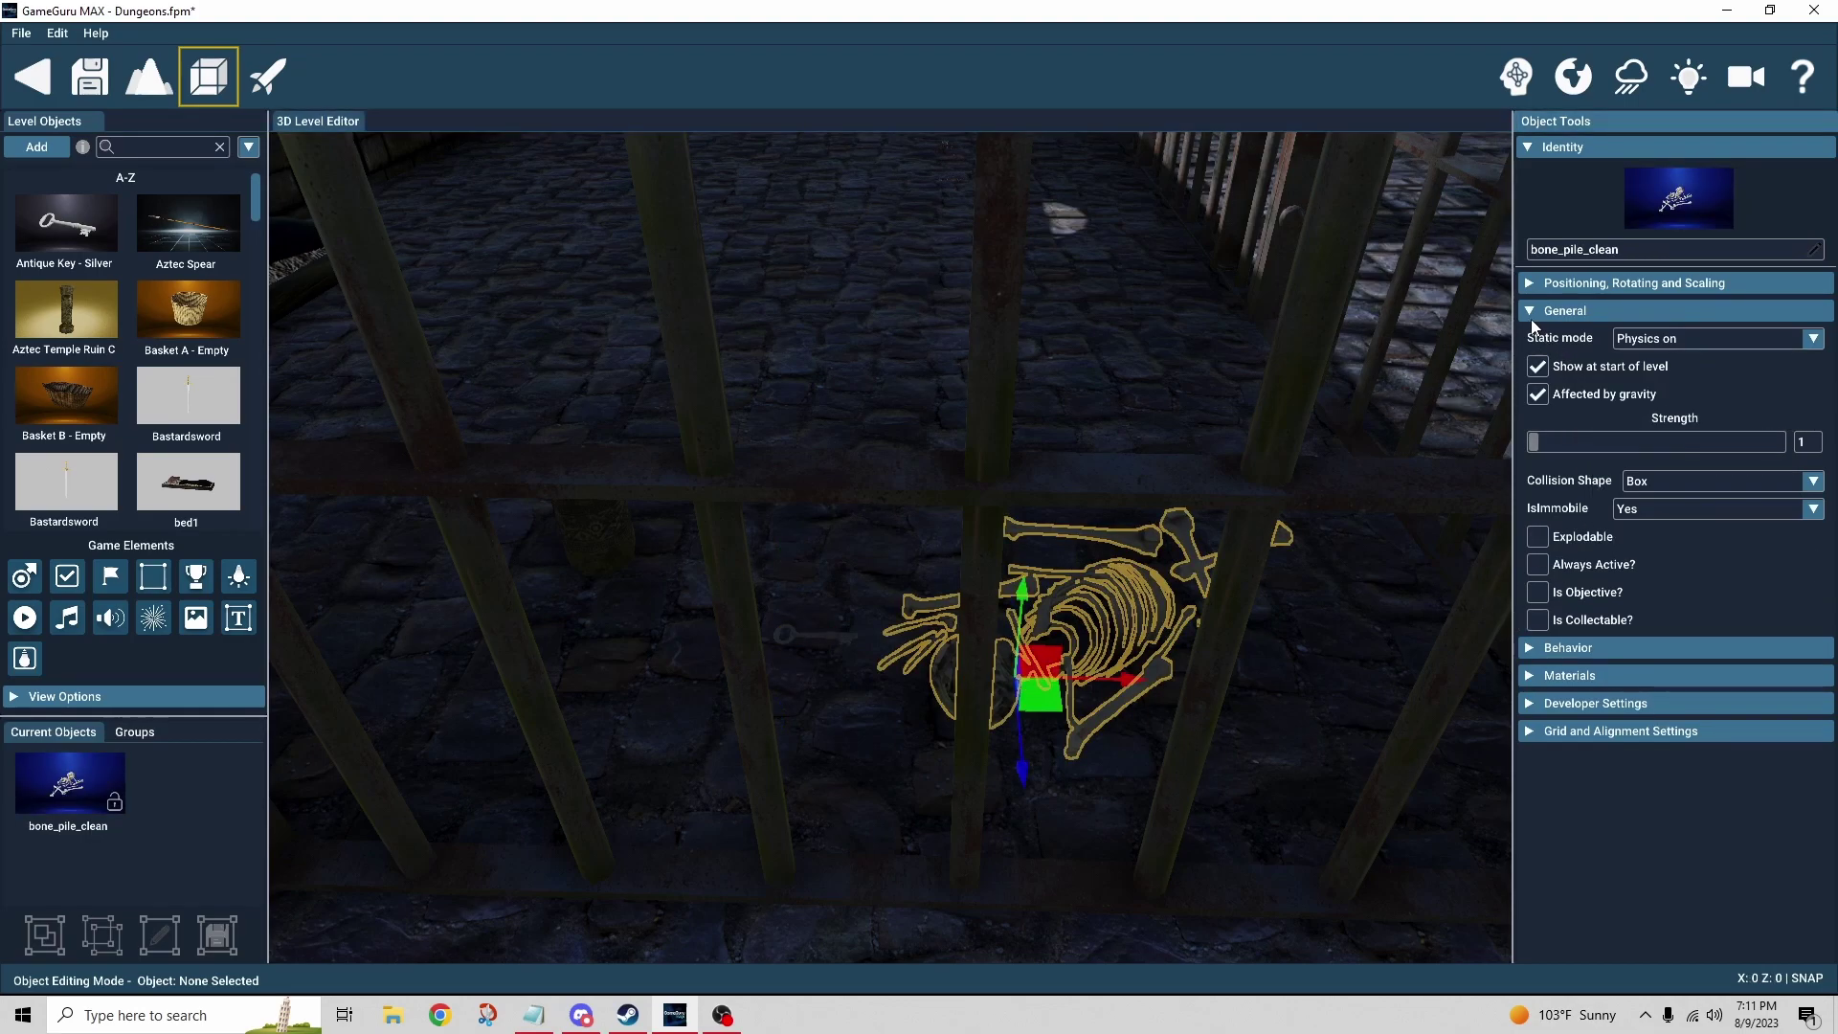
right_drag(1205, 548, 1264, 546)
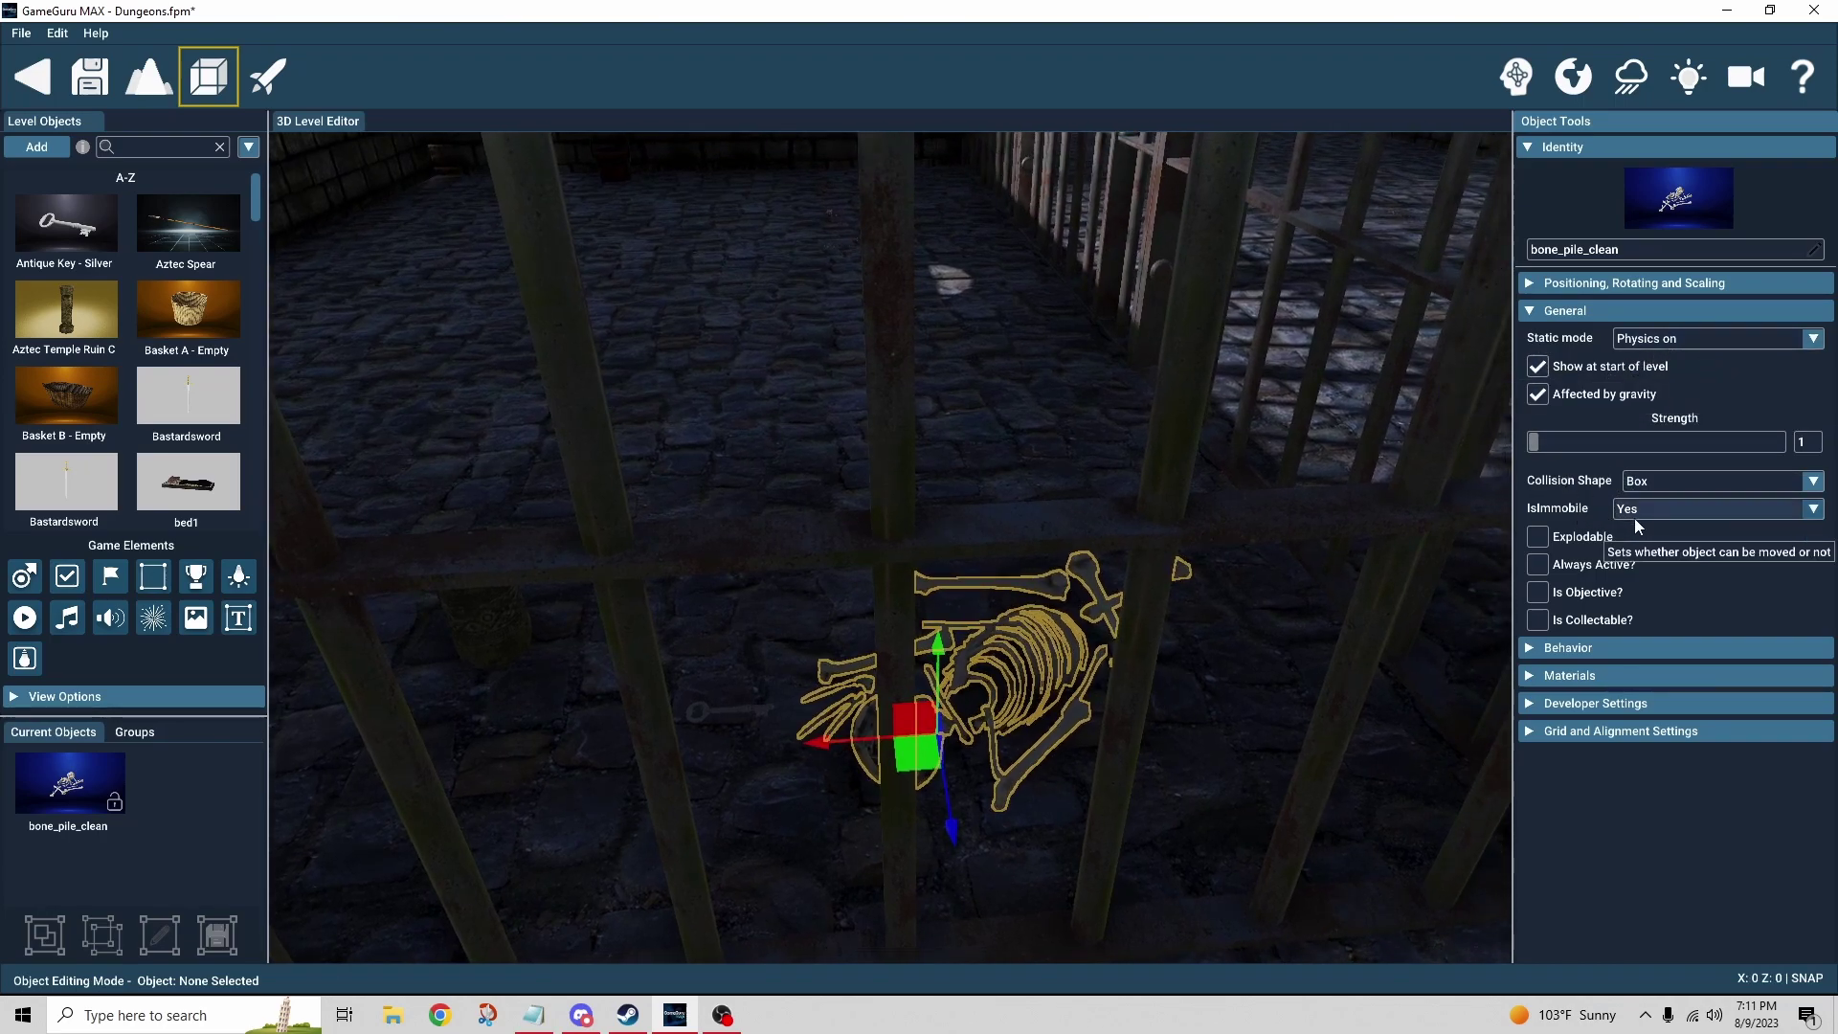
click(1532, 651)
scroll(1671, 538, down, 3)
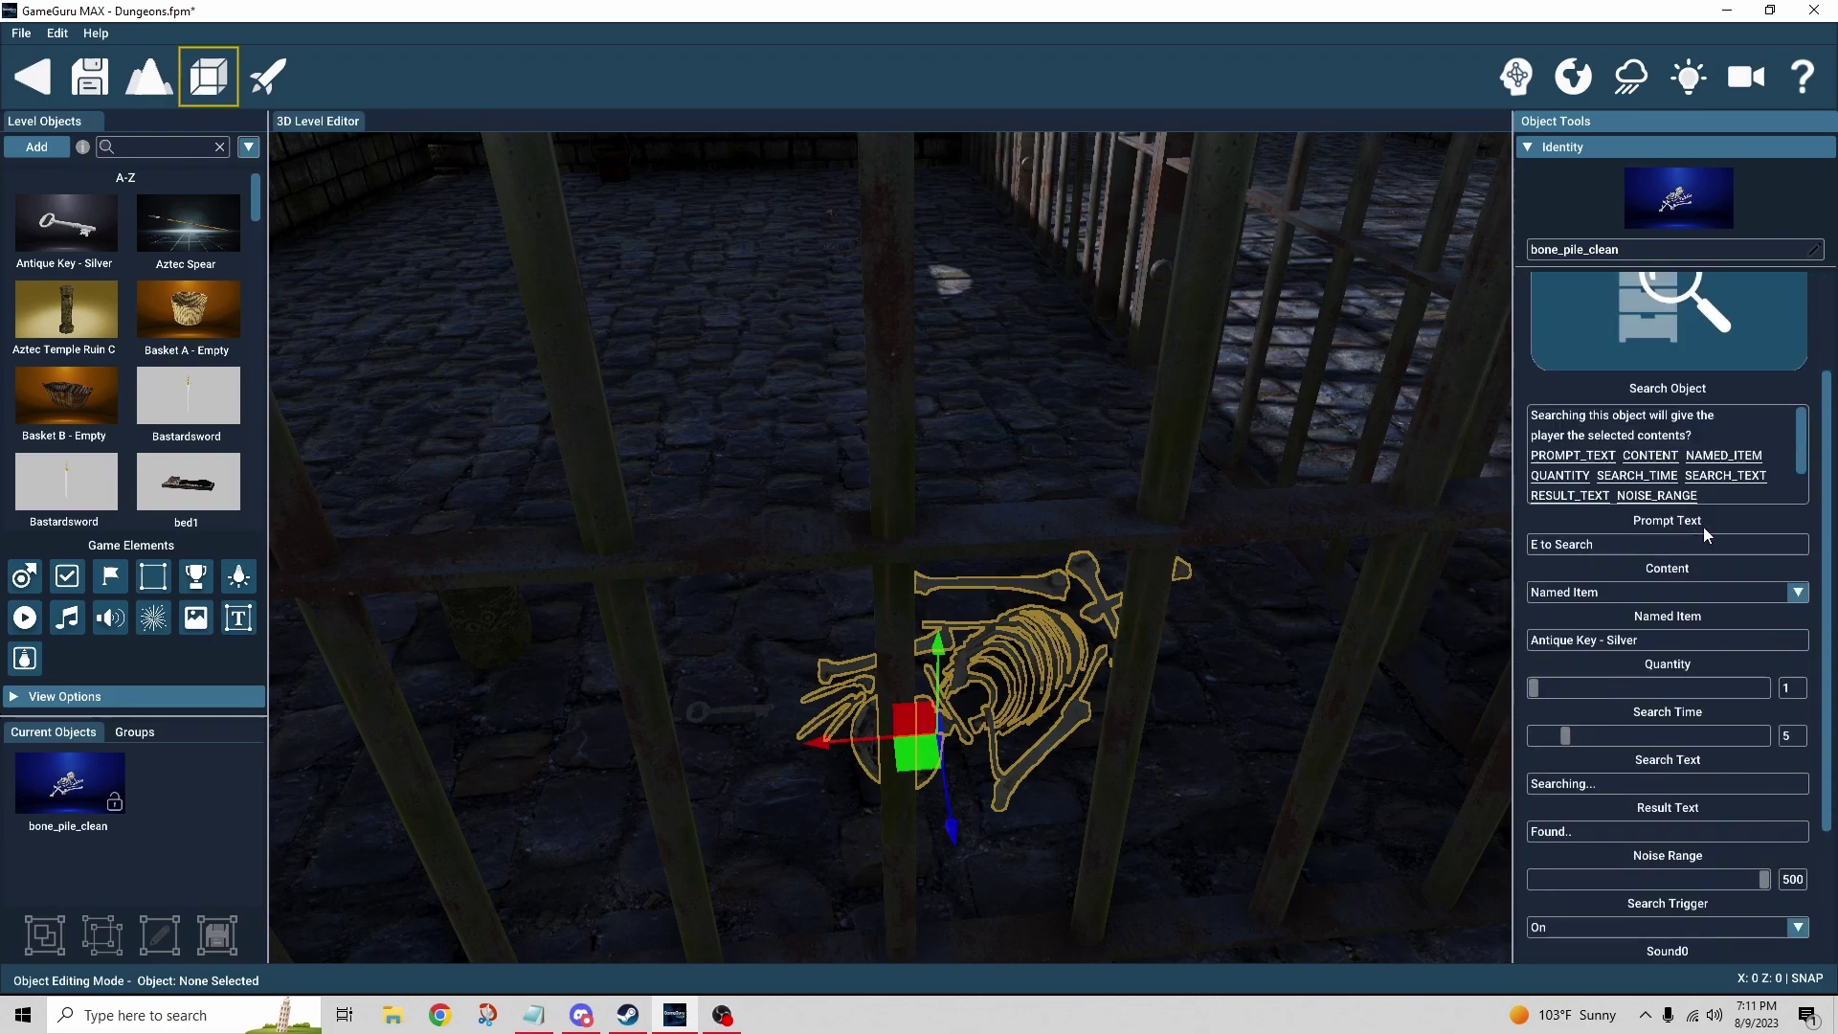
scroll(1648, 527, down, 1)
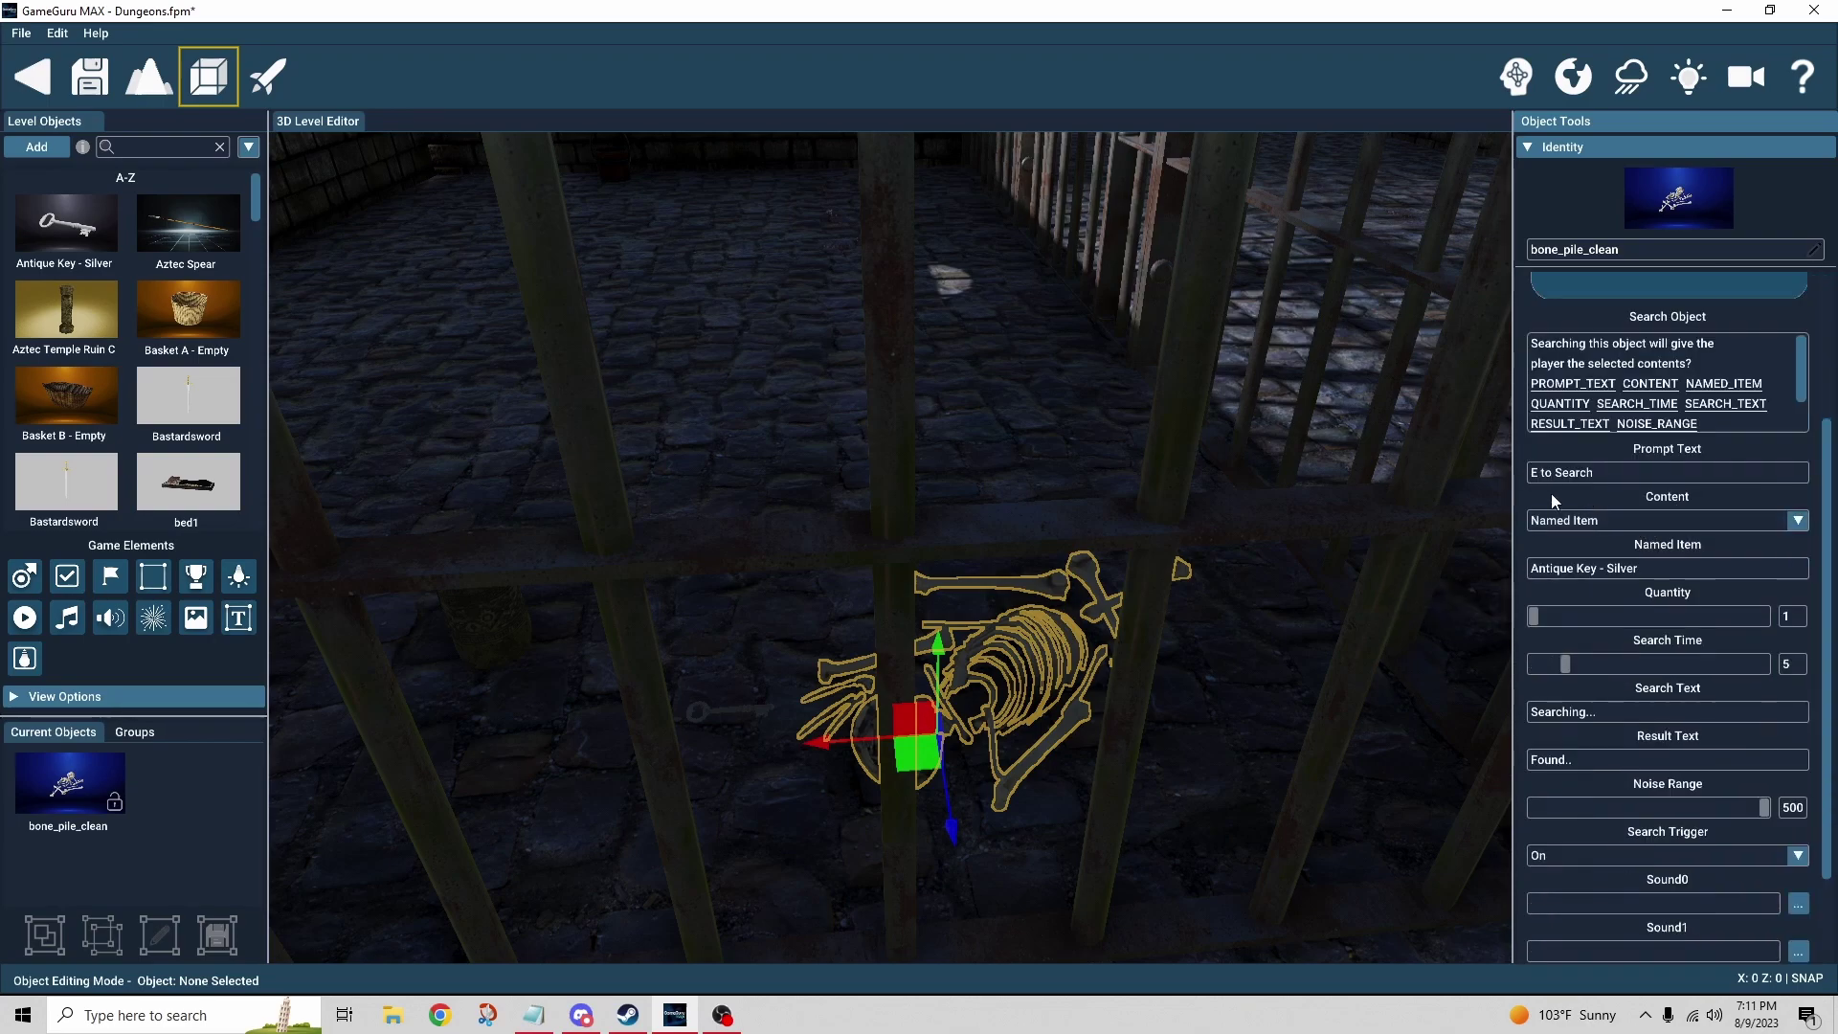
click(1649, 526)
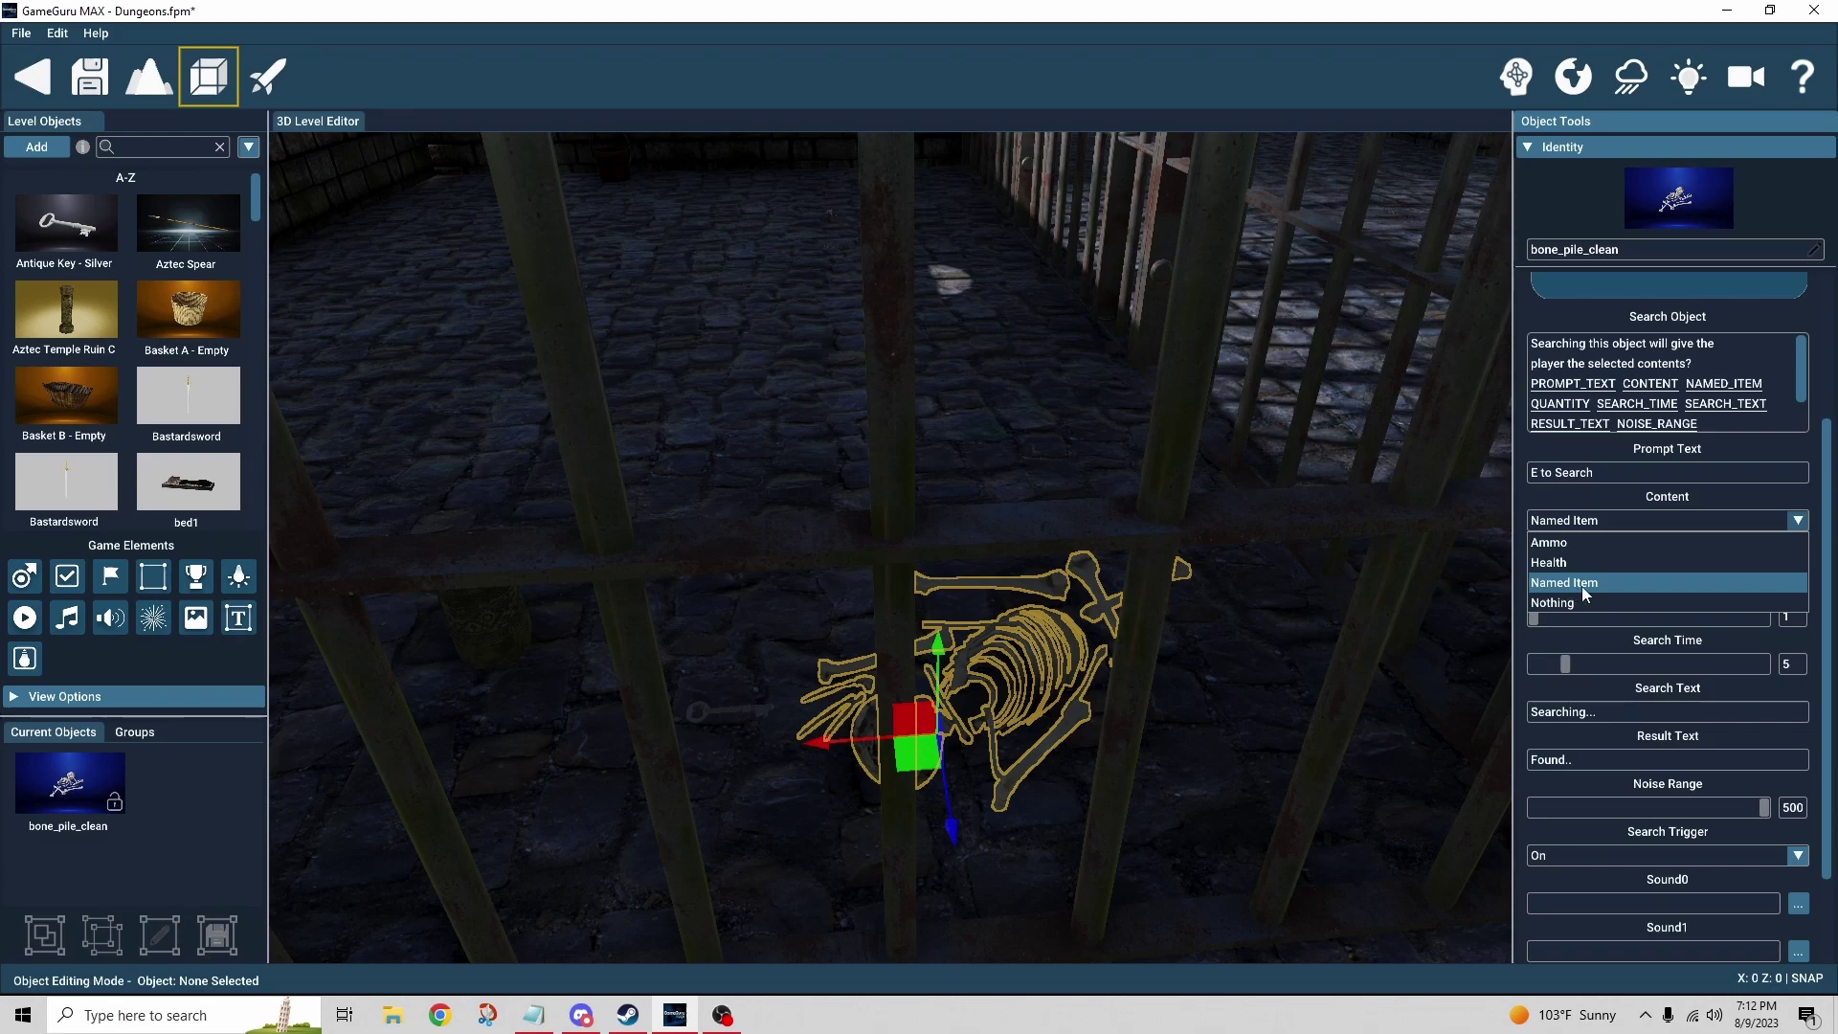
Keep the bone pile's Content as Named Item and compare it against the key object
click(1587, 584)
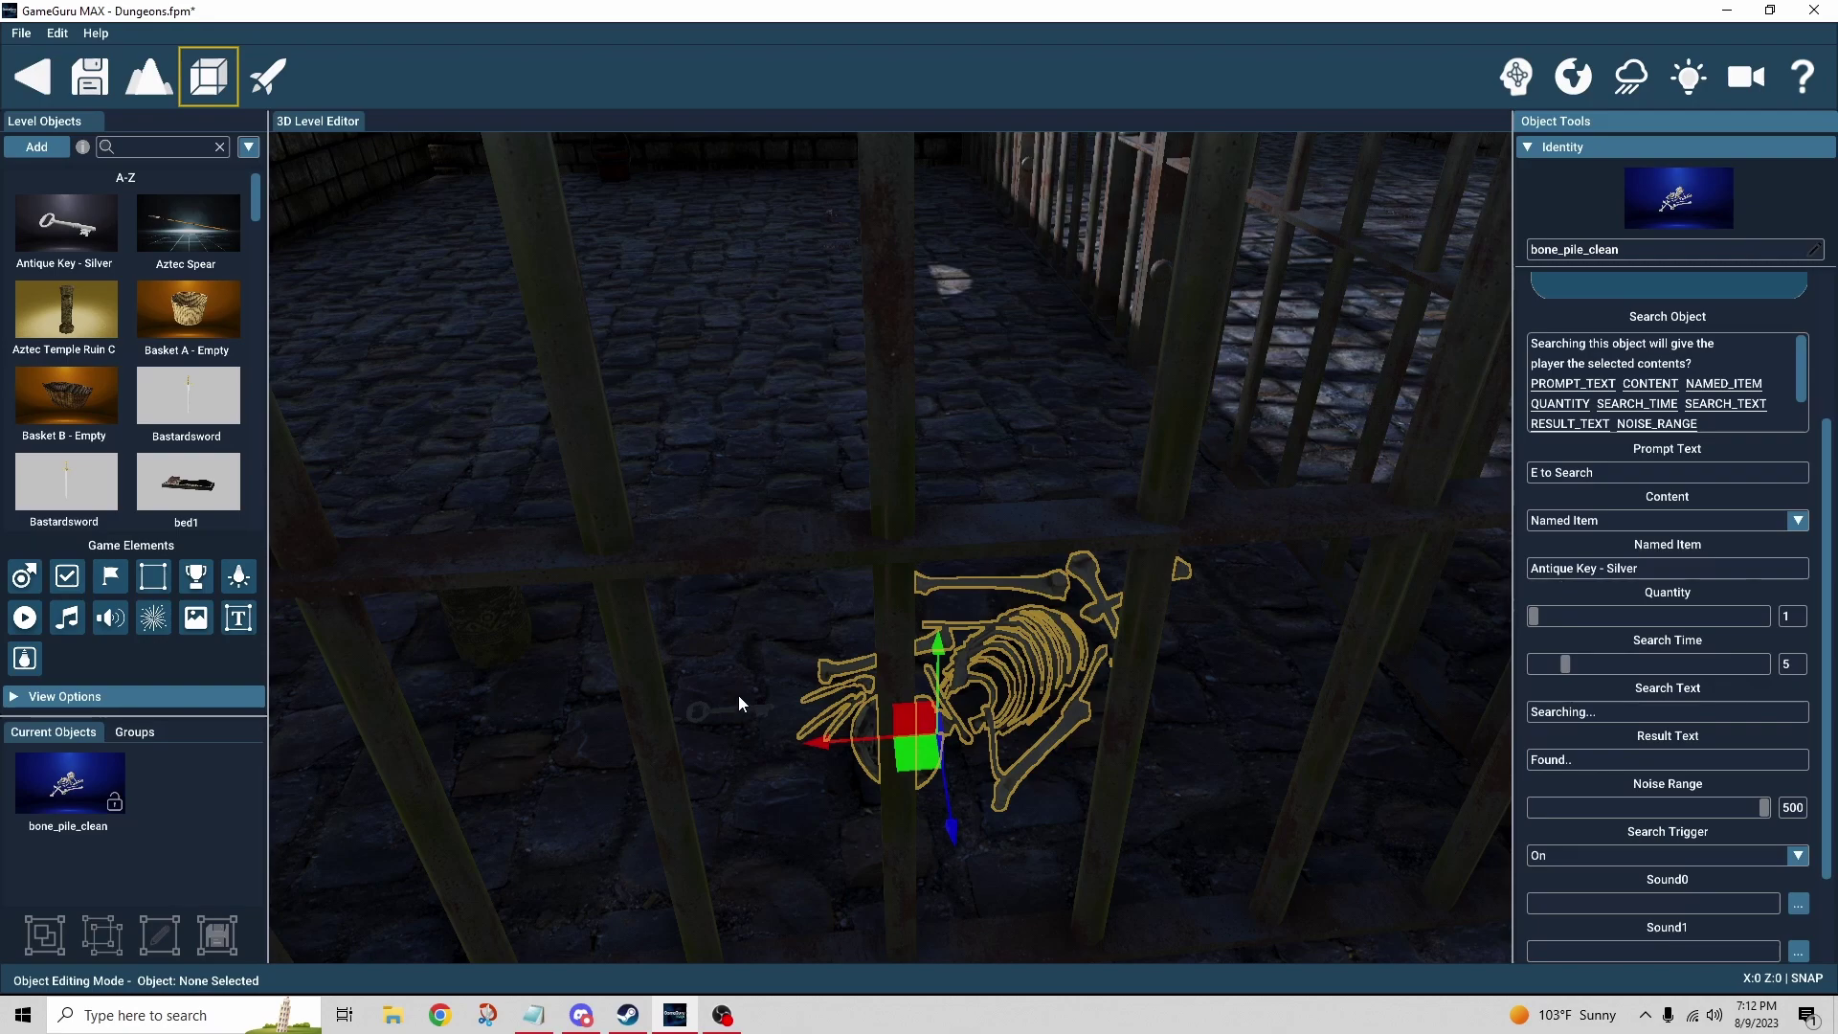
click(707, 711)
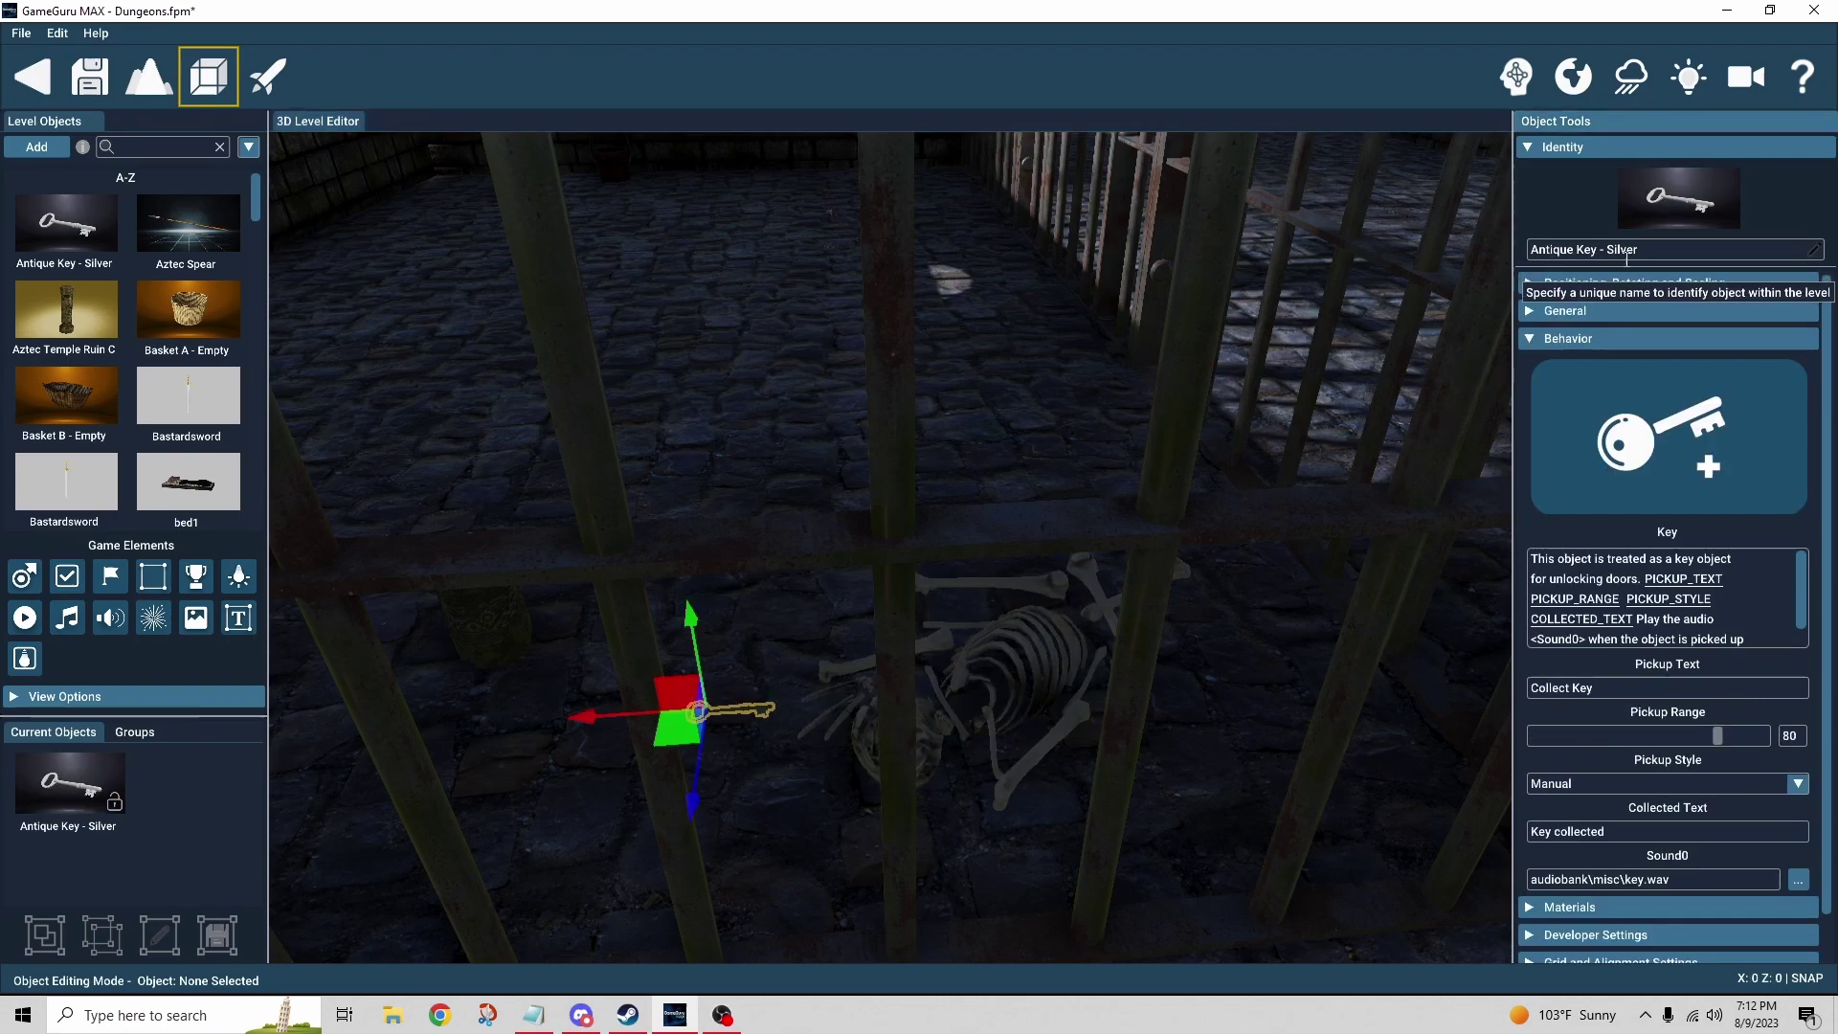
click(936, 714)
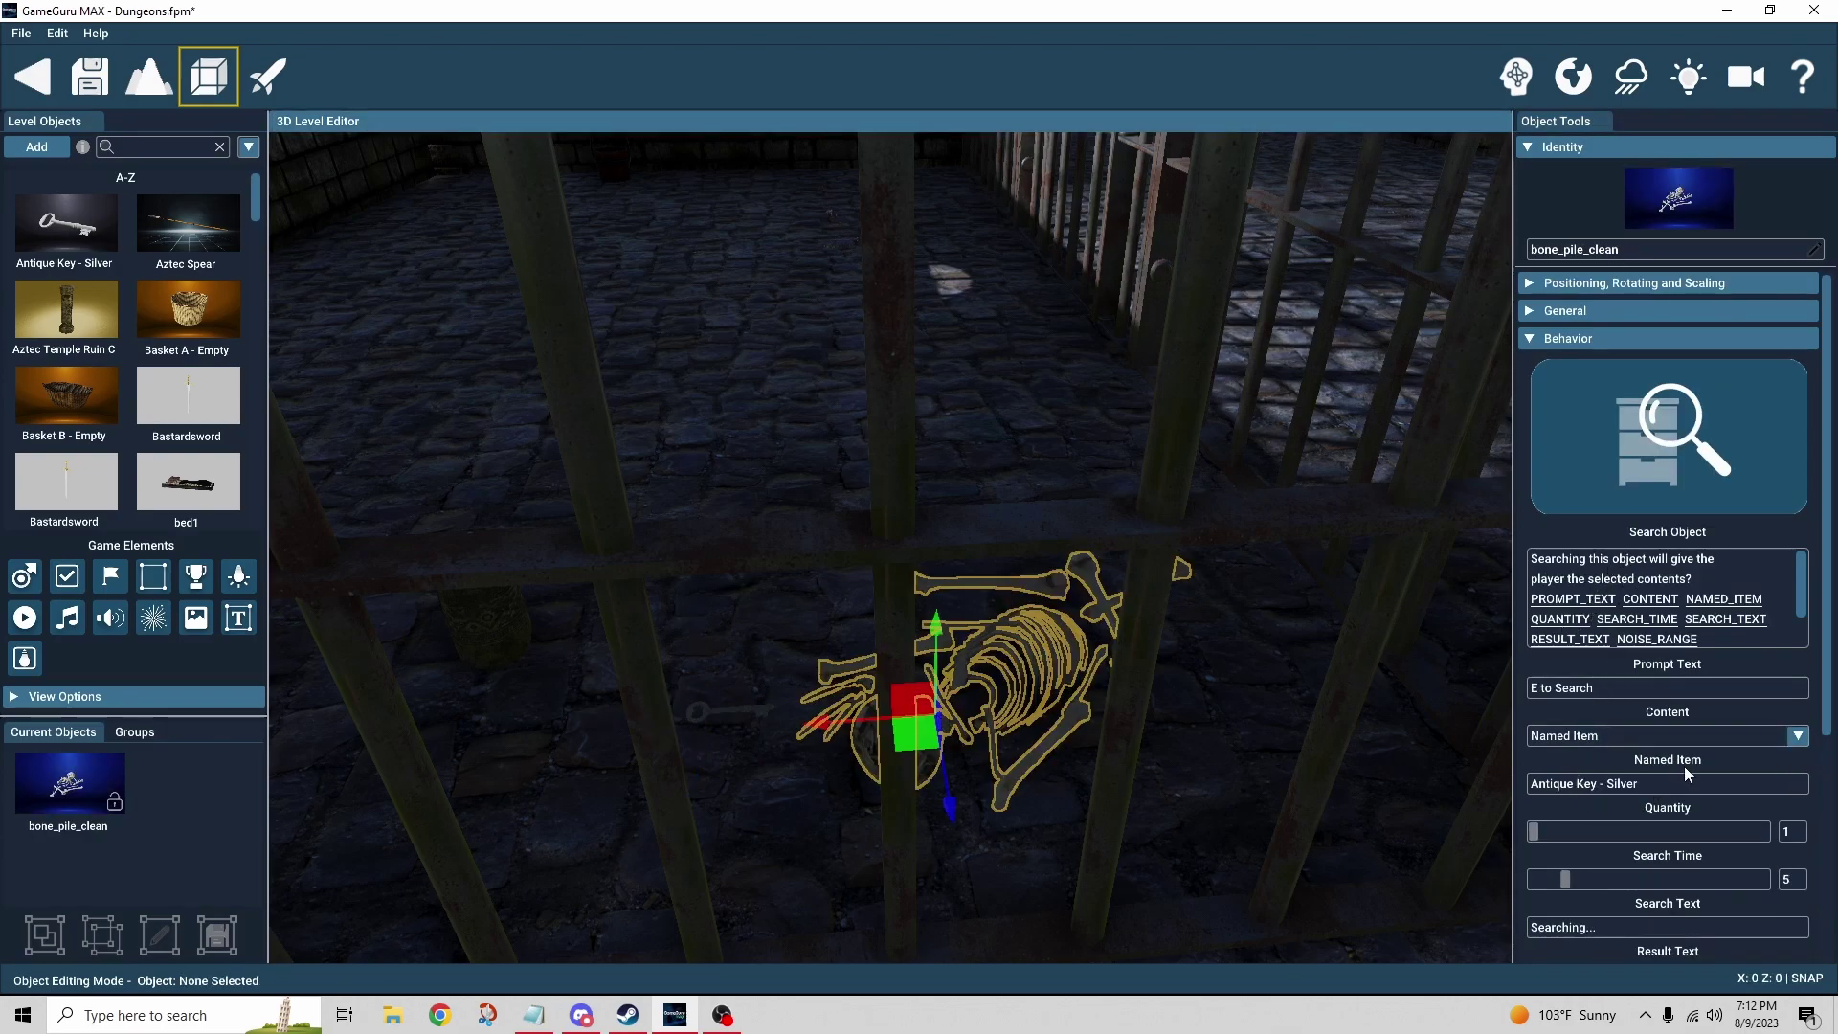
scroll(1601, 788, down, 5)
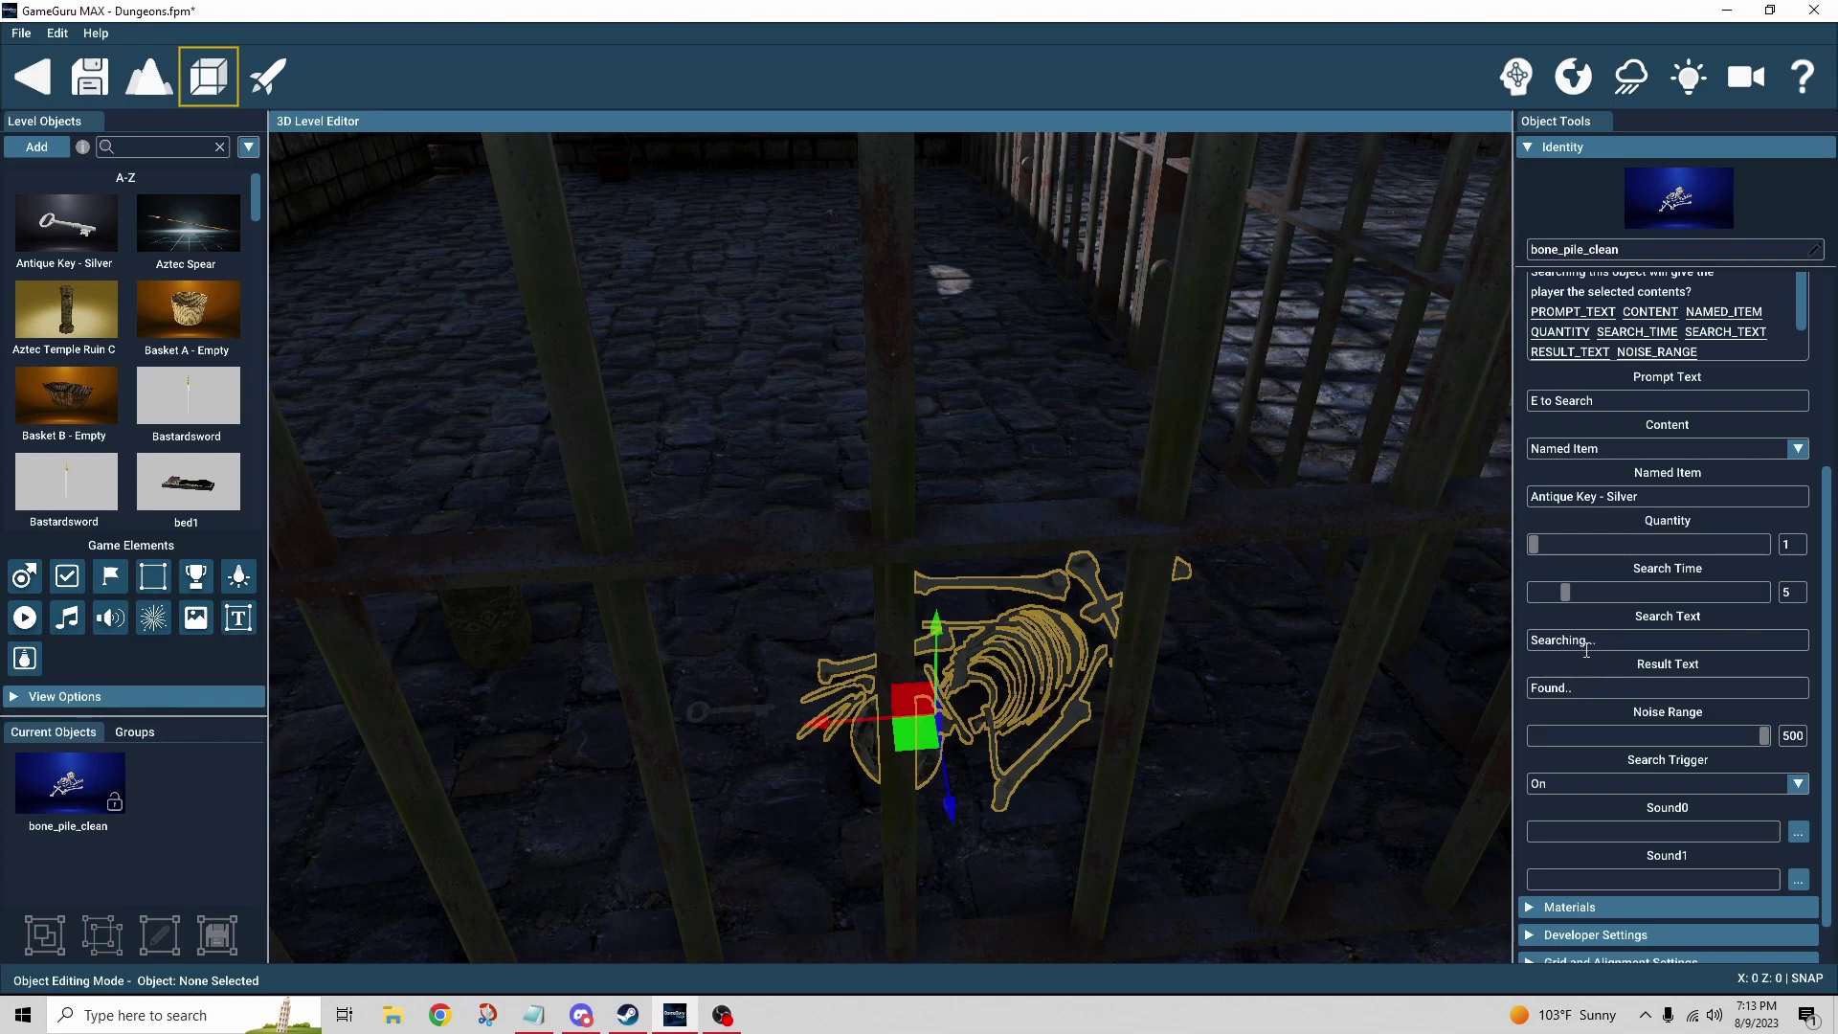
scroll(1614, 672, down, 1)
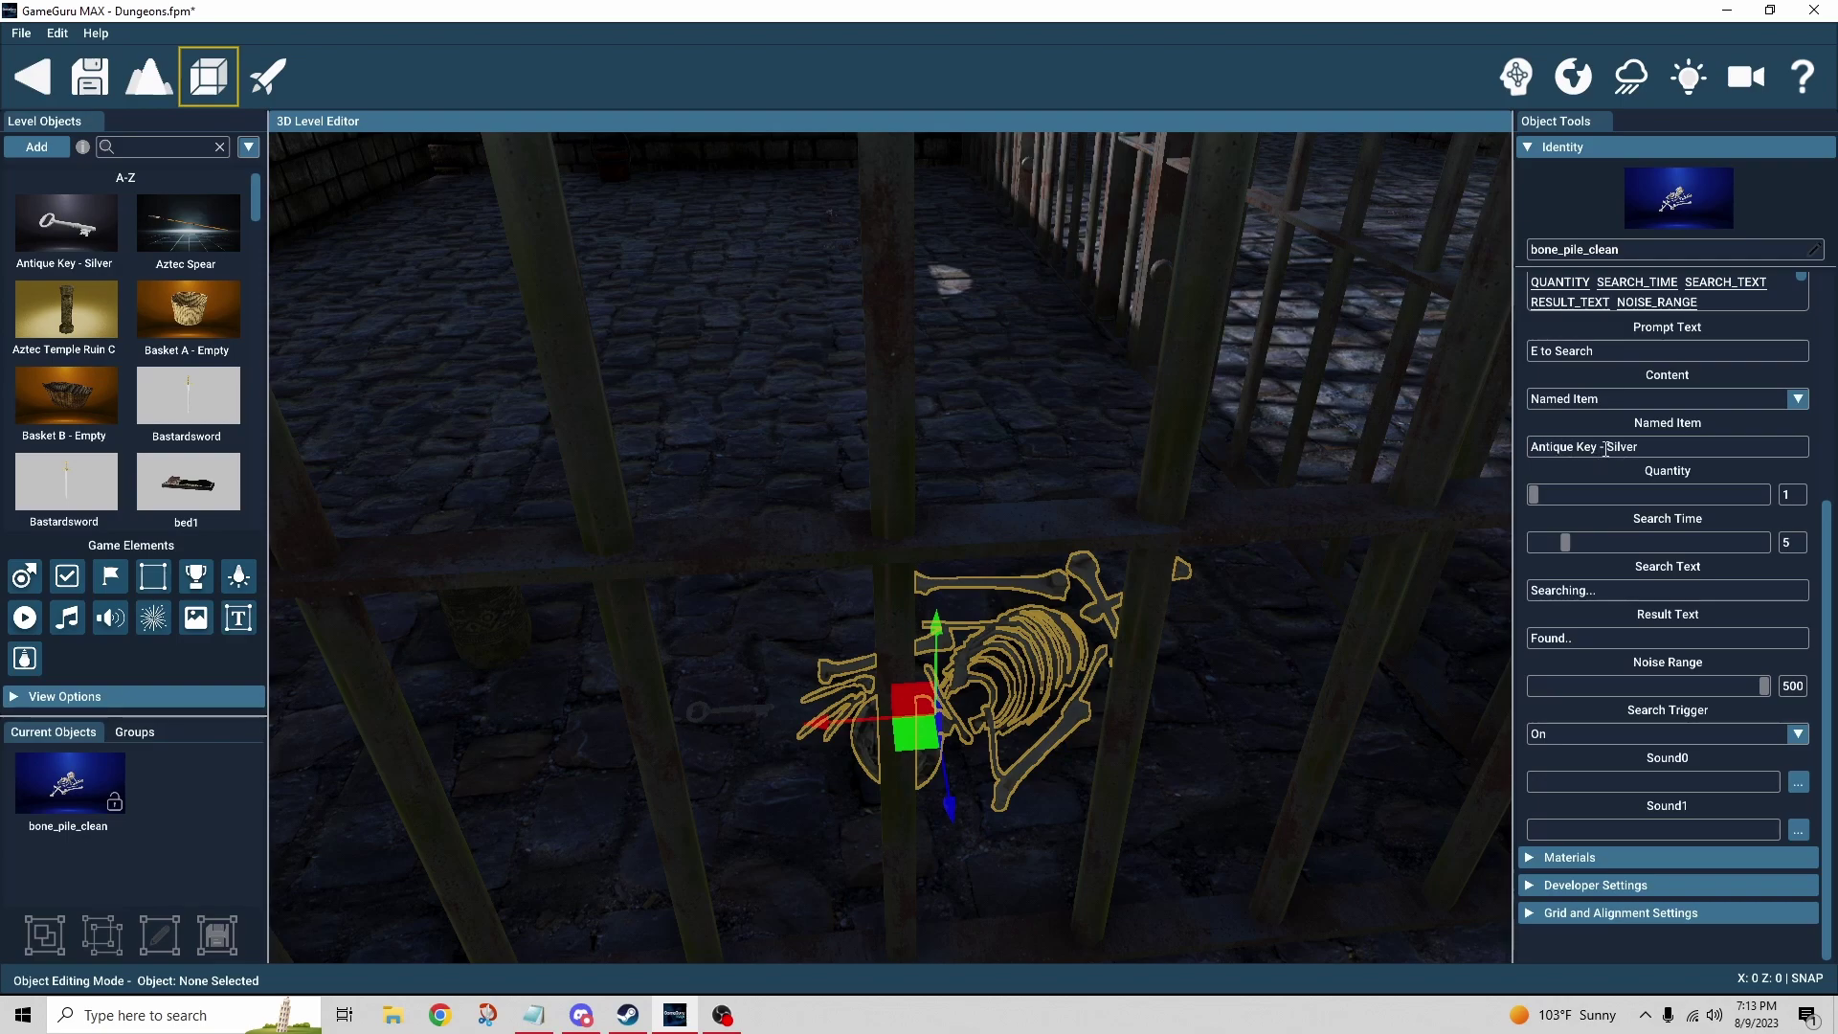
Check the Named Item reads 'Antique Key - Silver', then view the key's Key behavior settings
click(1601, 447)
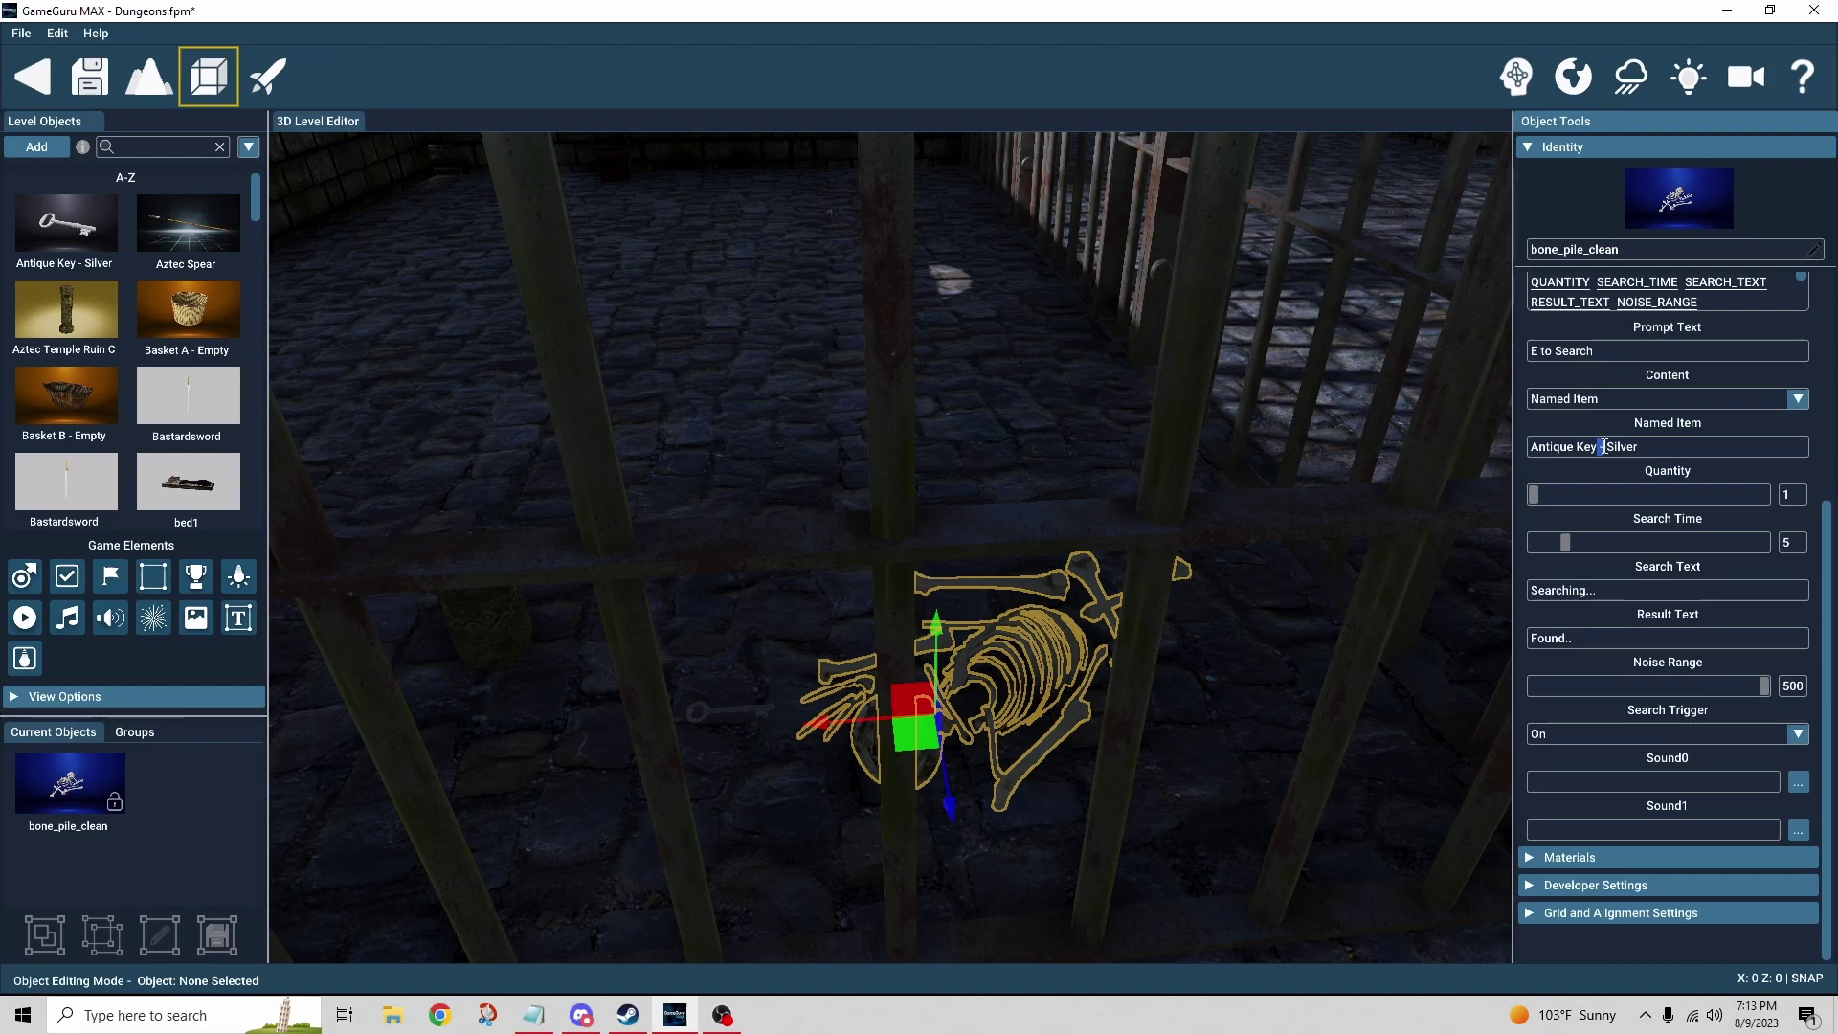
key(ctrl+a)
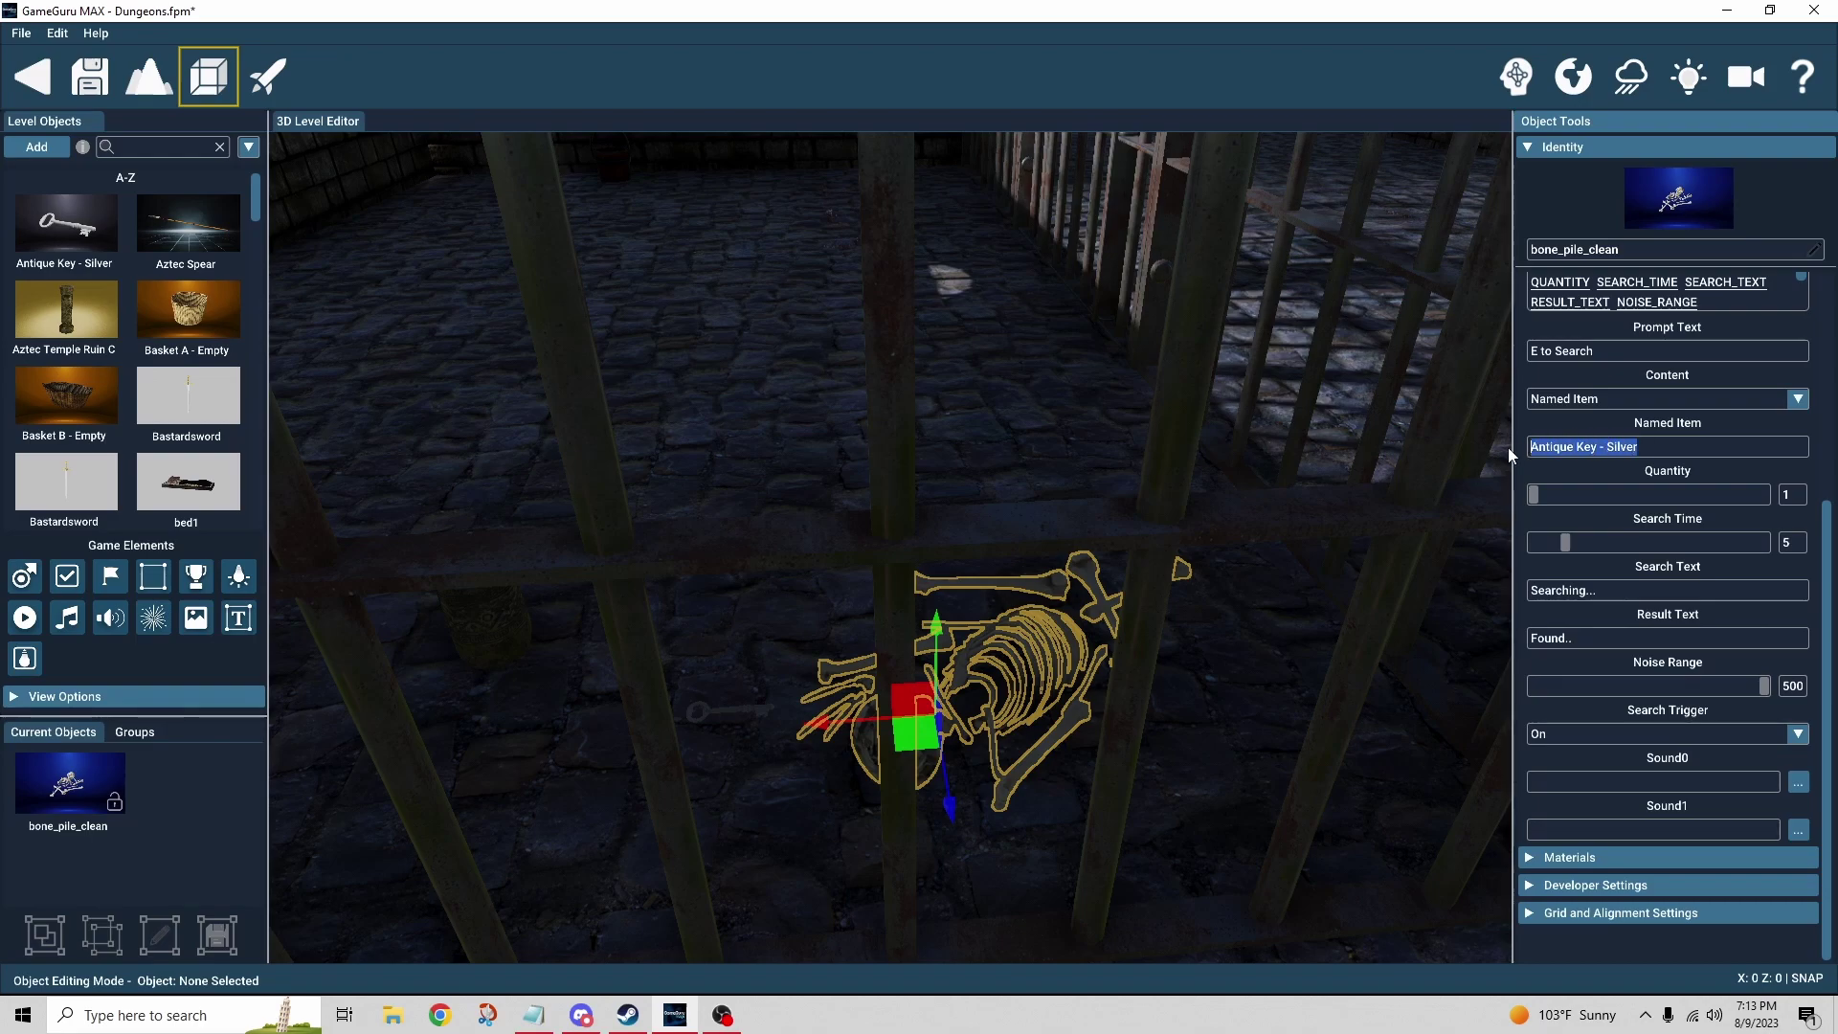
click(713, 712)
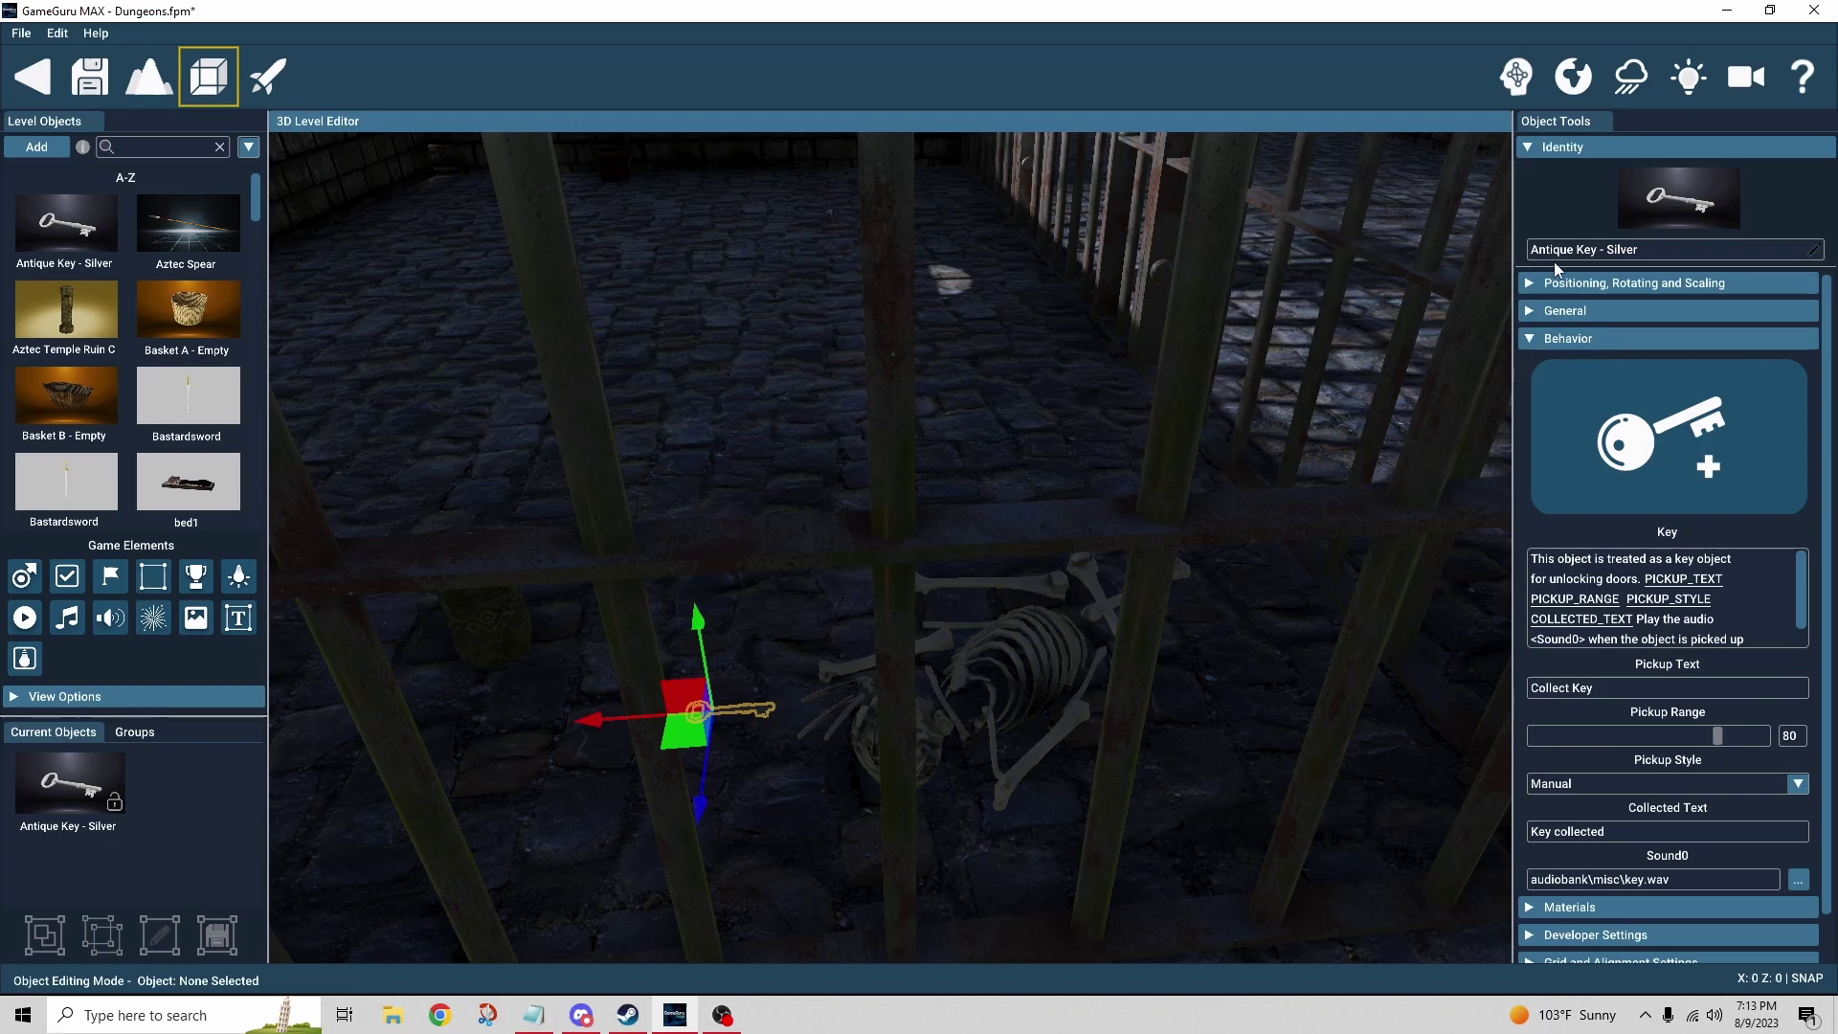
Reselect the bone pile to show its 'Searching...' text, 'Found..' result and Search Trigger On
click(939, 710)
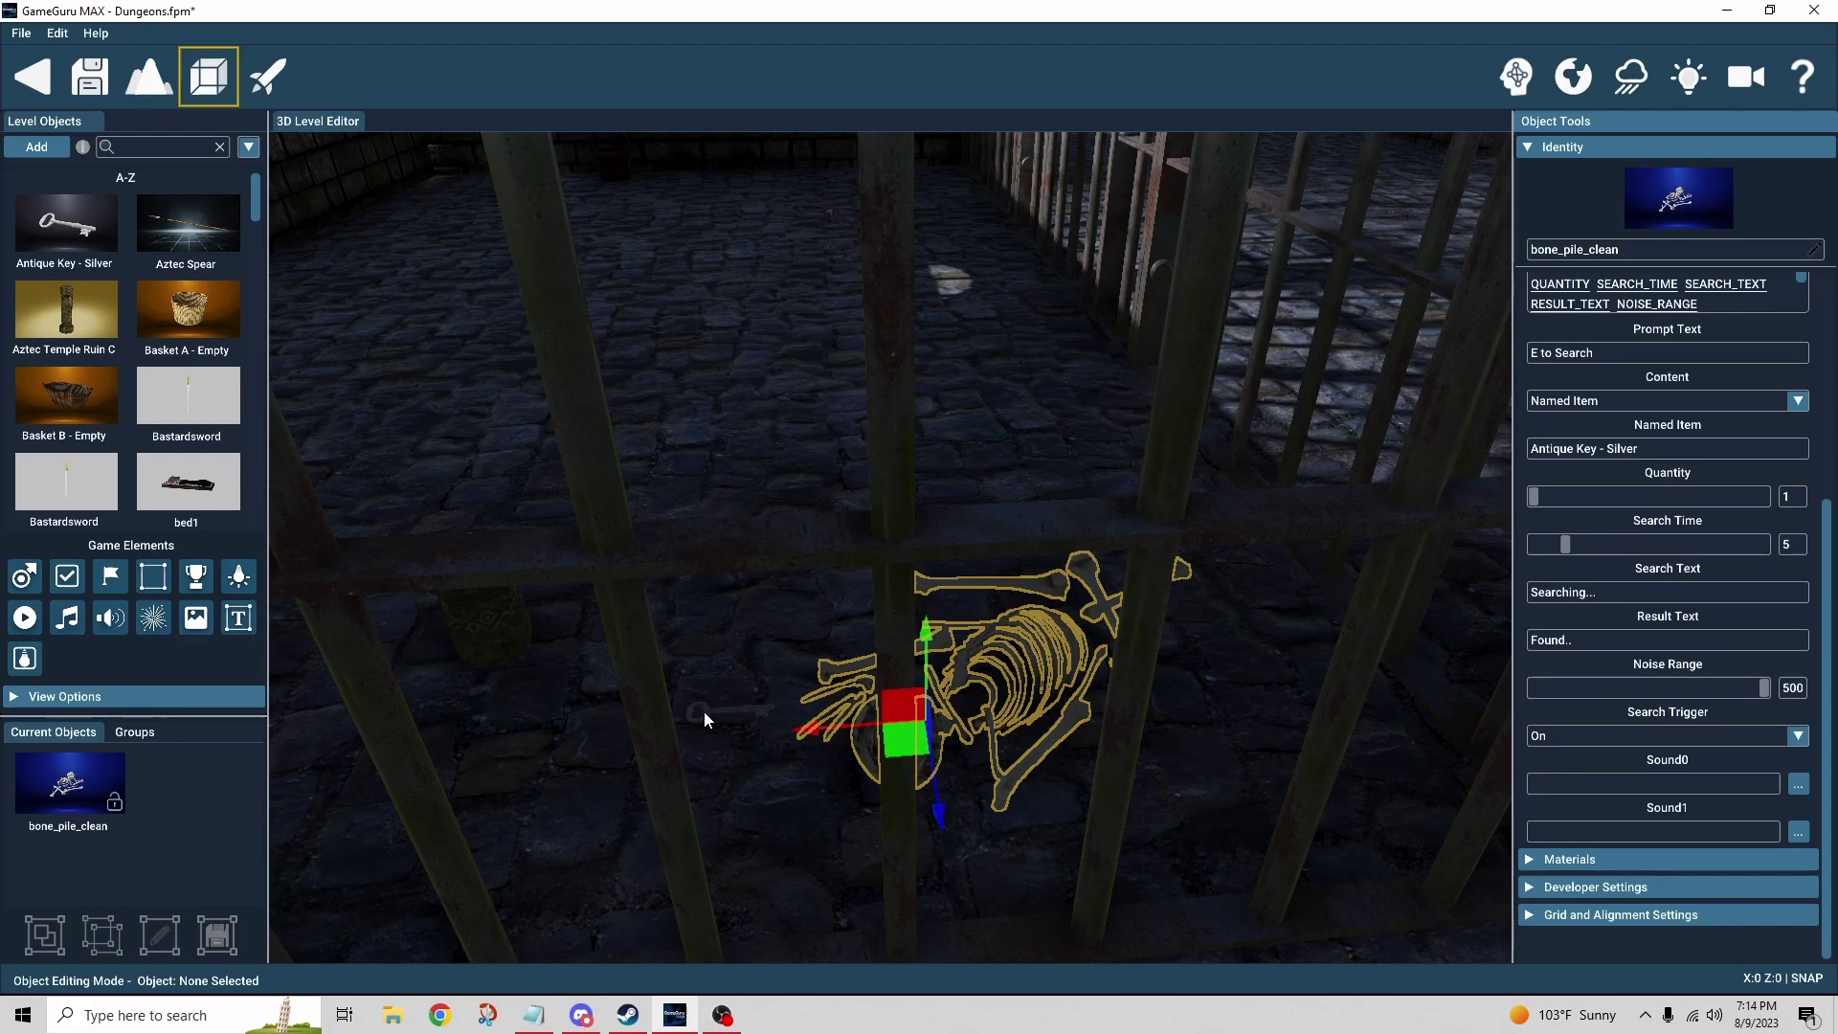
Enable Visual Logic Connections and open the bone pile's 'Activate other object' link popup
right_drag(704, 711, 721, 724)
click(1515, 77)
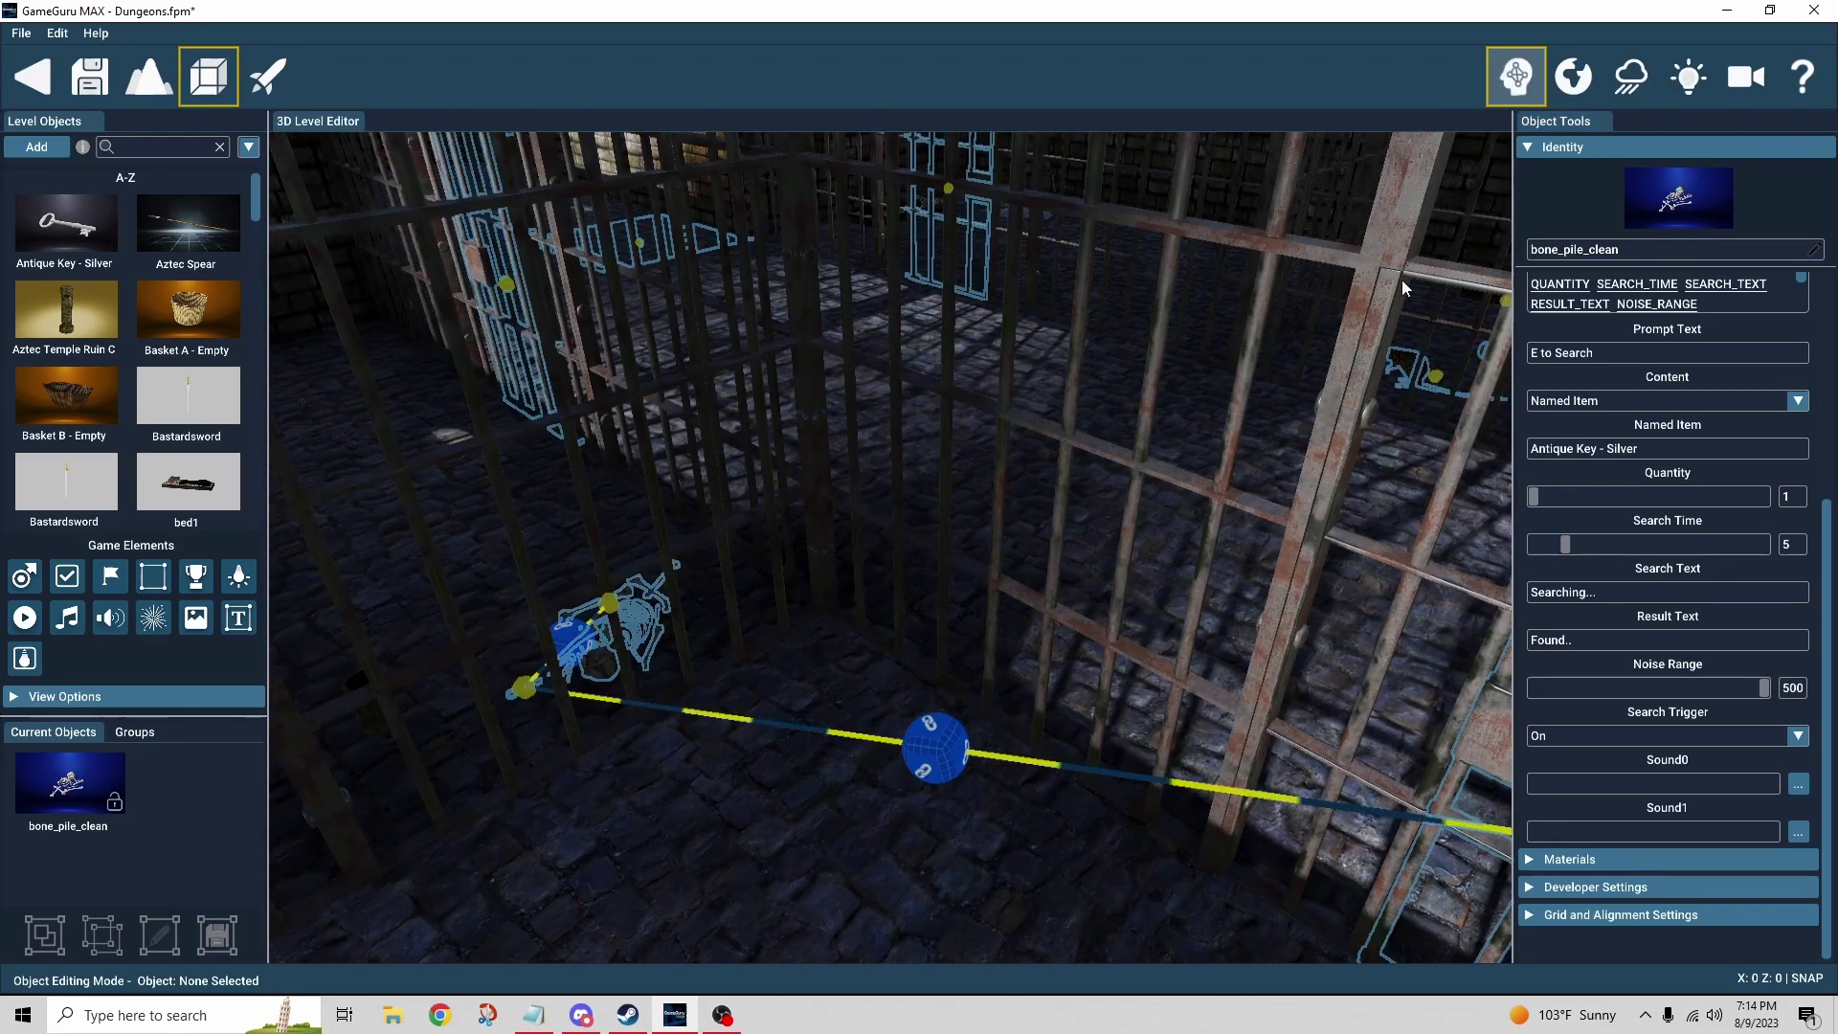
mouse_move(739, 745)
right_down()
mouse_move(1104, 691)
mouse_move(1101, 736)
mouse_move(1084, 700)
right_up()
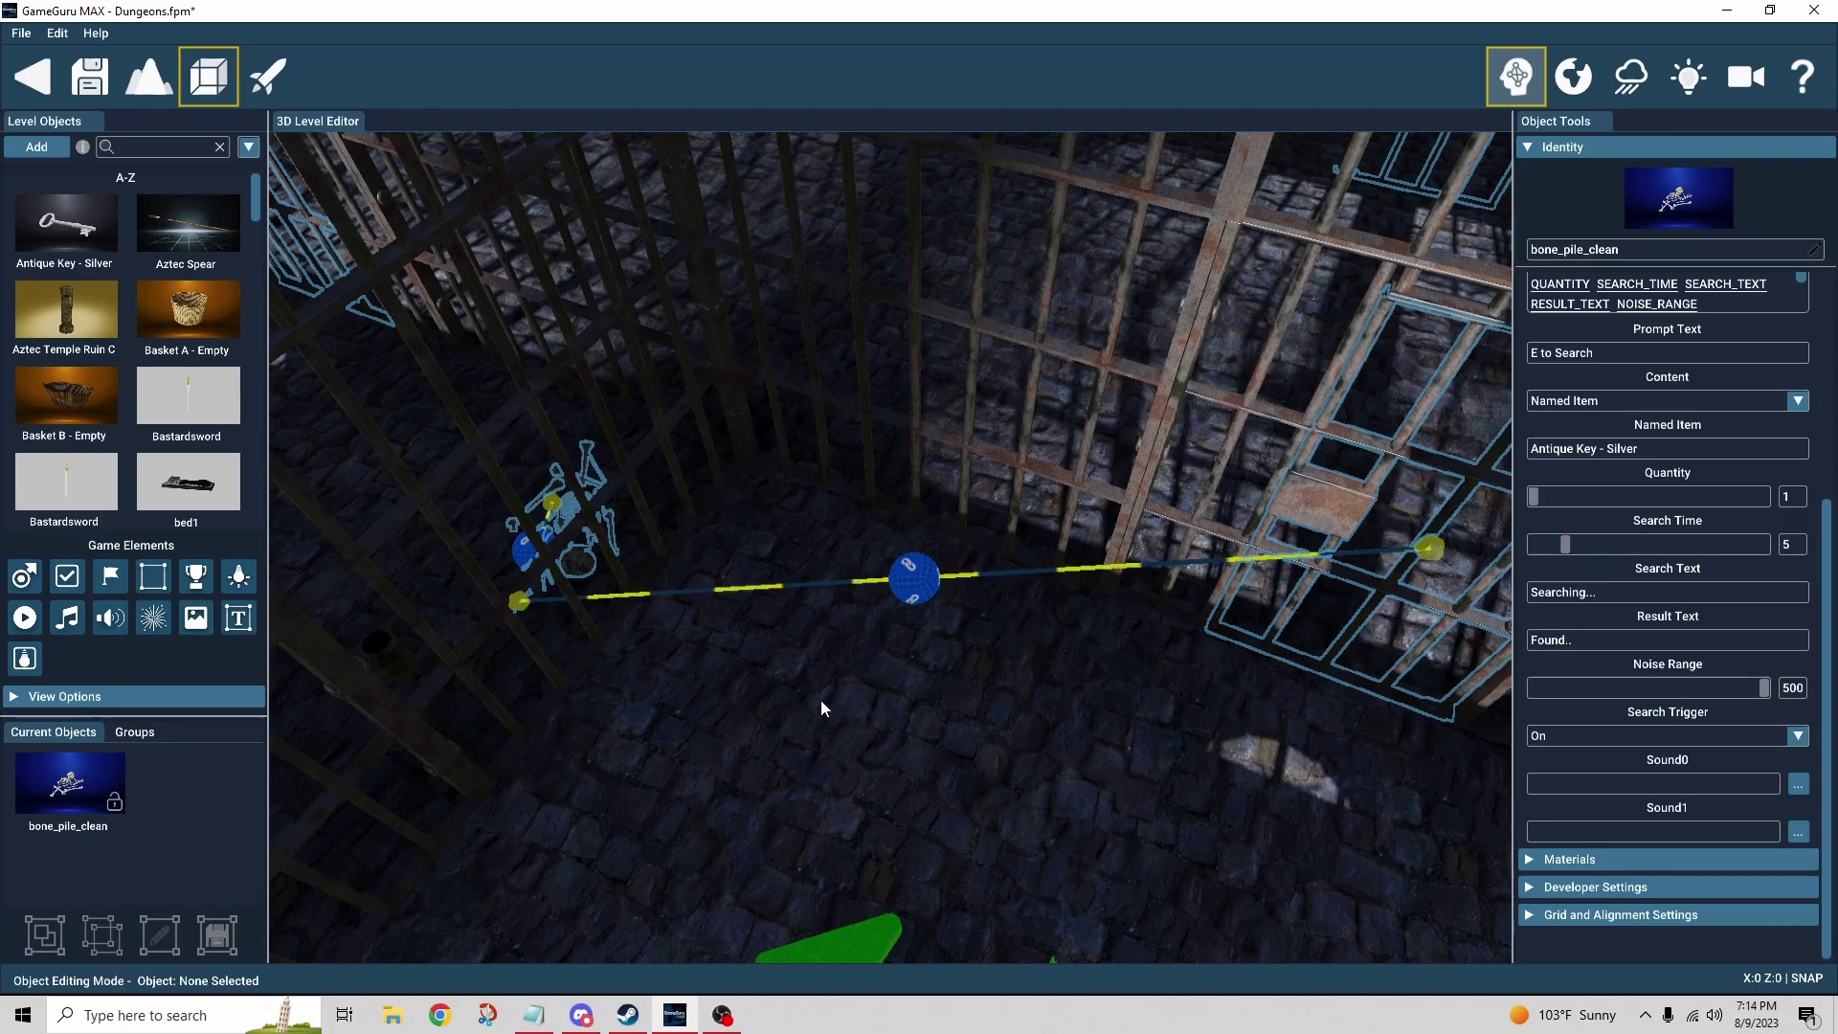
right_drag(819, 700, 815, 612)
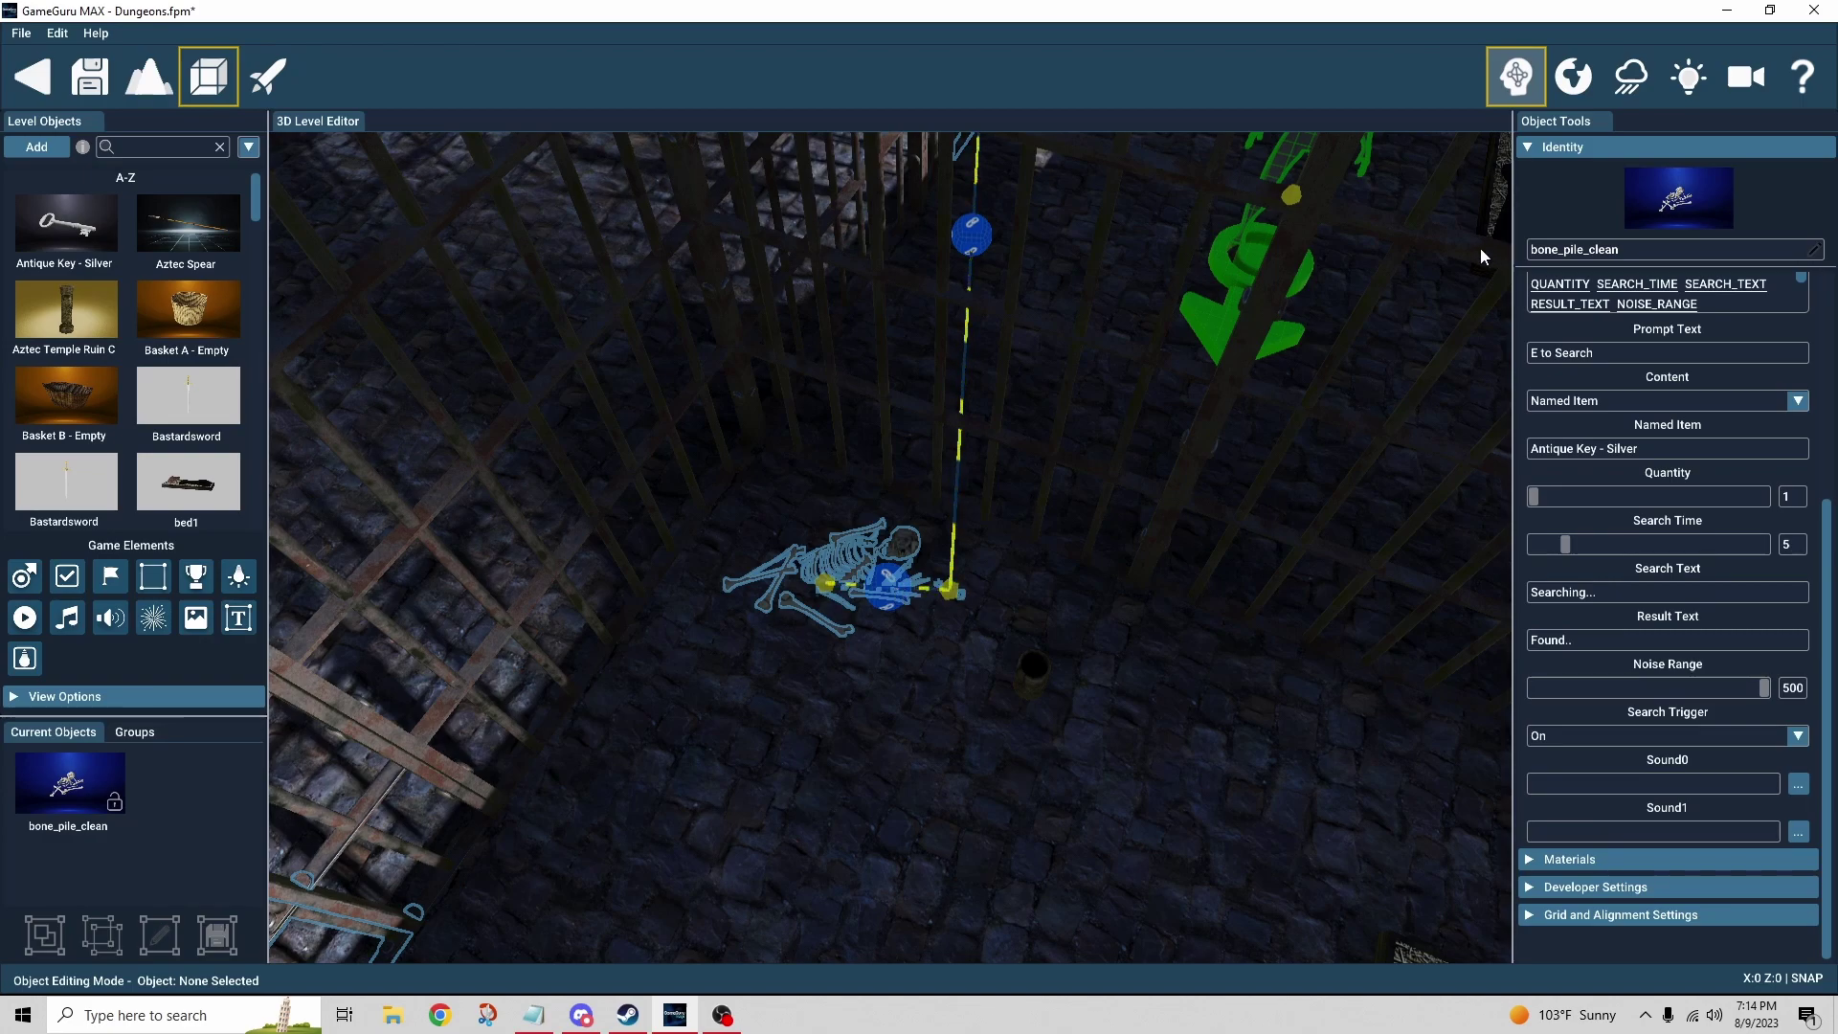
click(1516, 77)
click(820, 529)
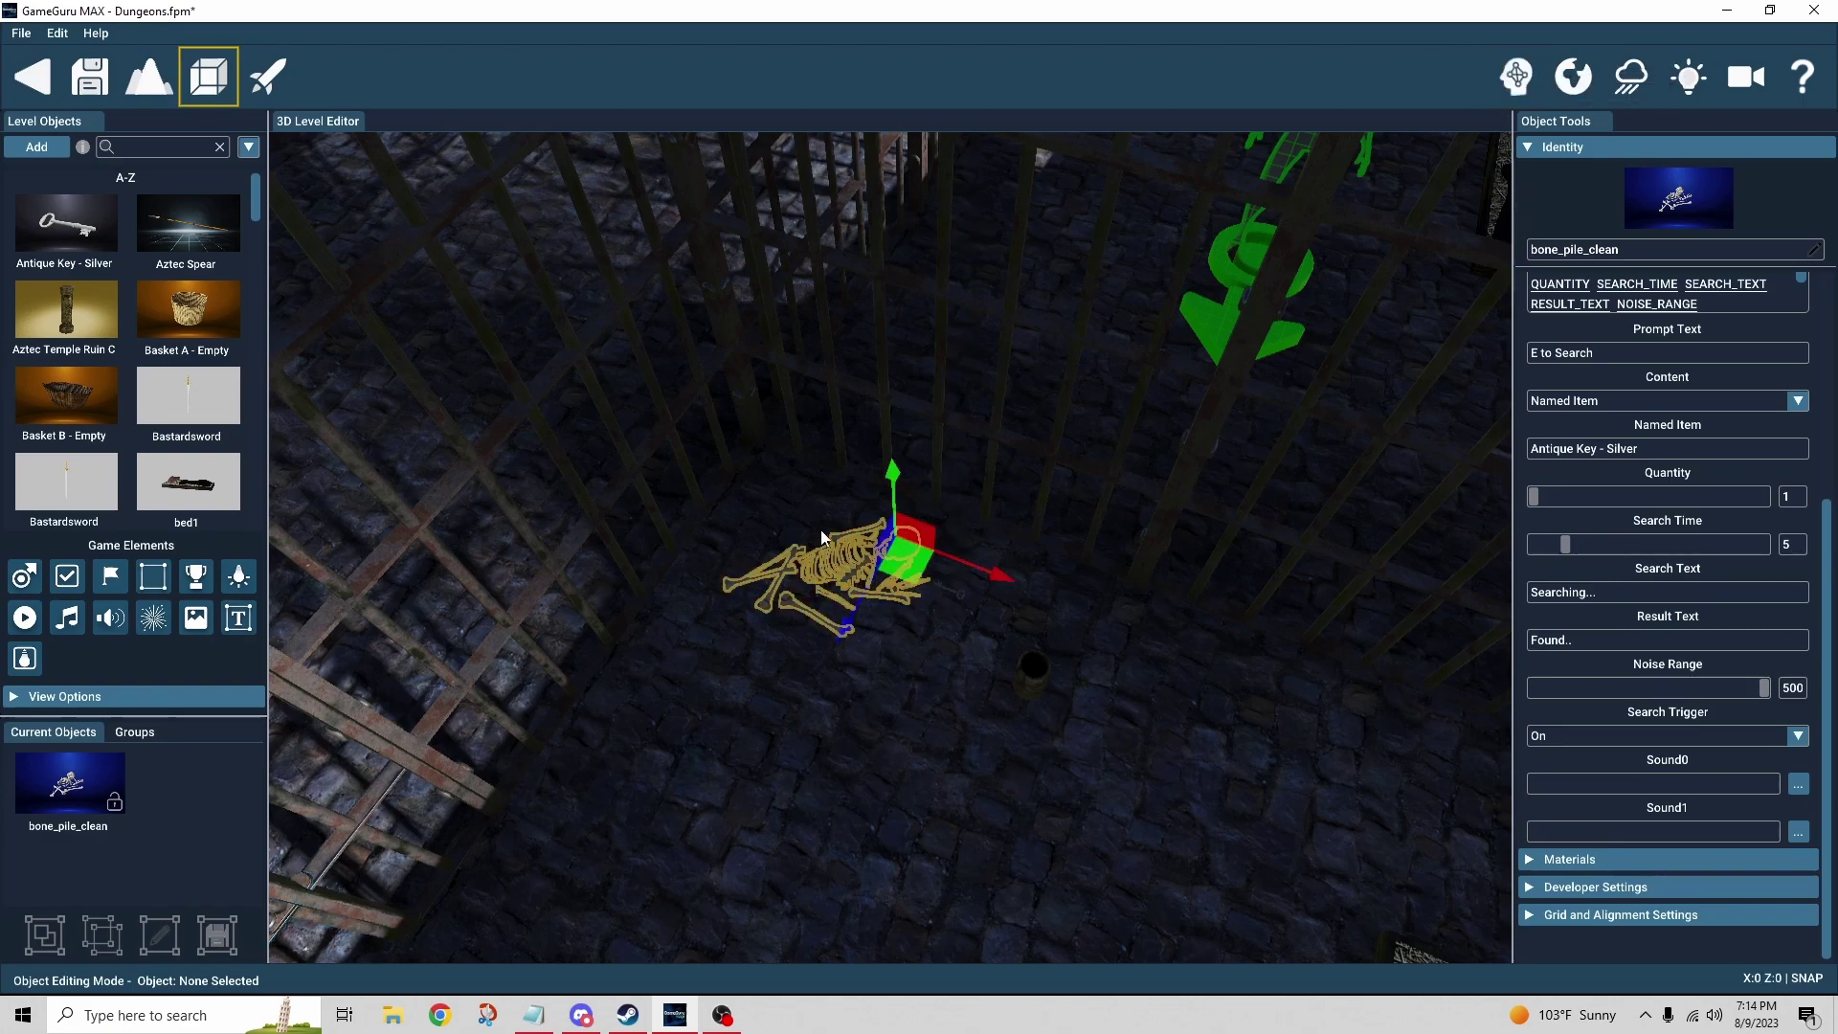
click(1523, 73)
click(896, 582)
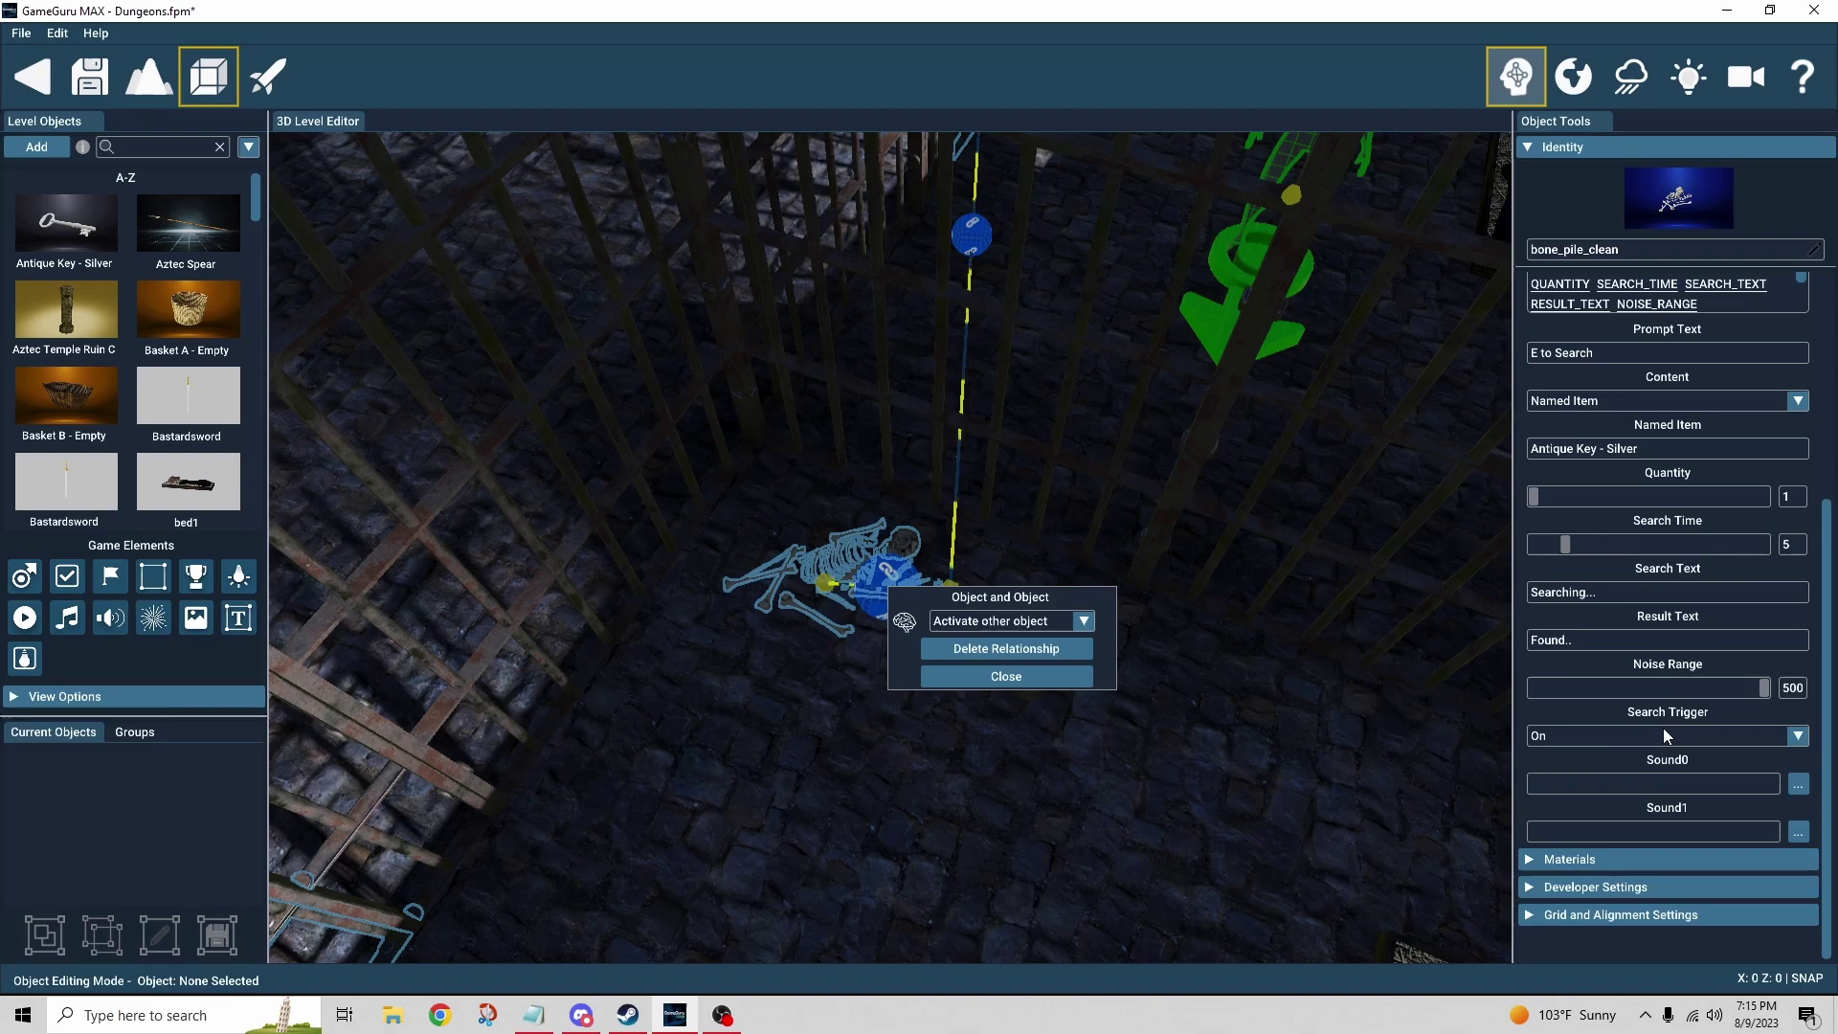
Close the Object and Object relationship popup, leaving the activation link in place
click(1054, 682)
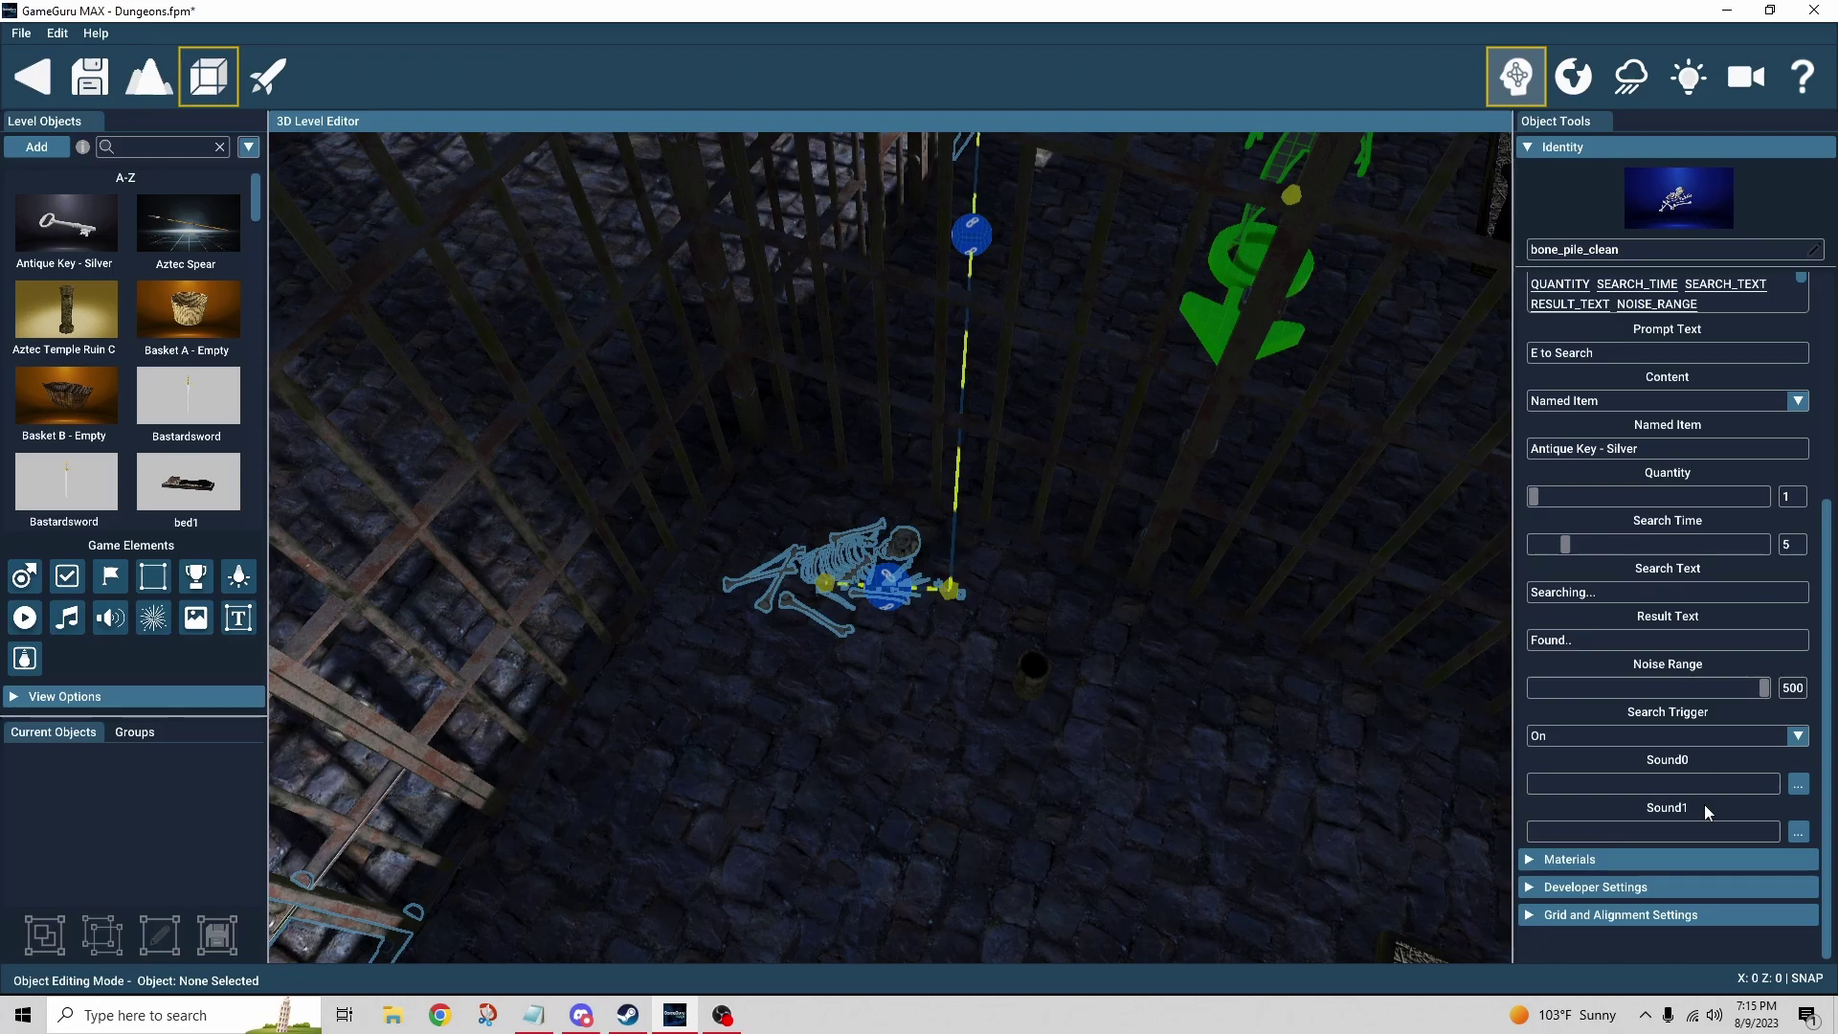
Orbit the camera up to frame the cage bars and cell door
right_drag(843, 575, 1203, 747)
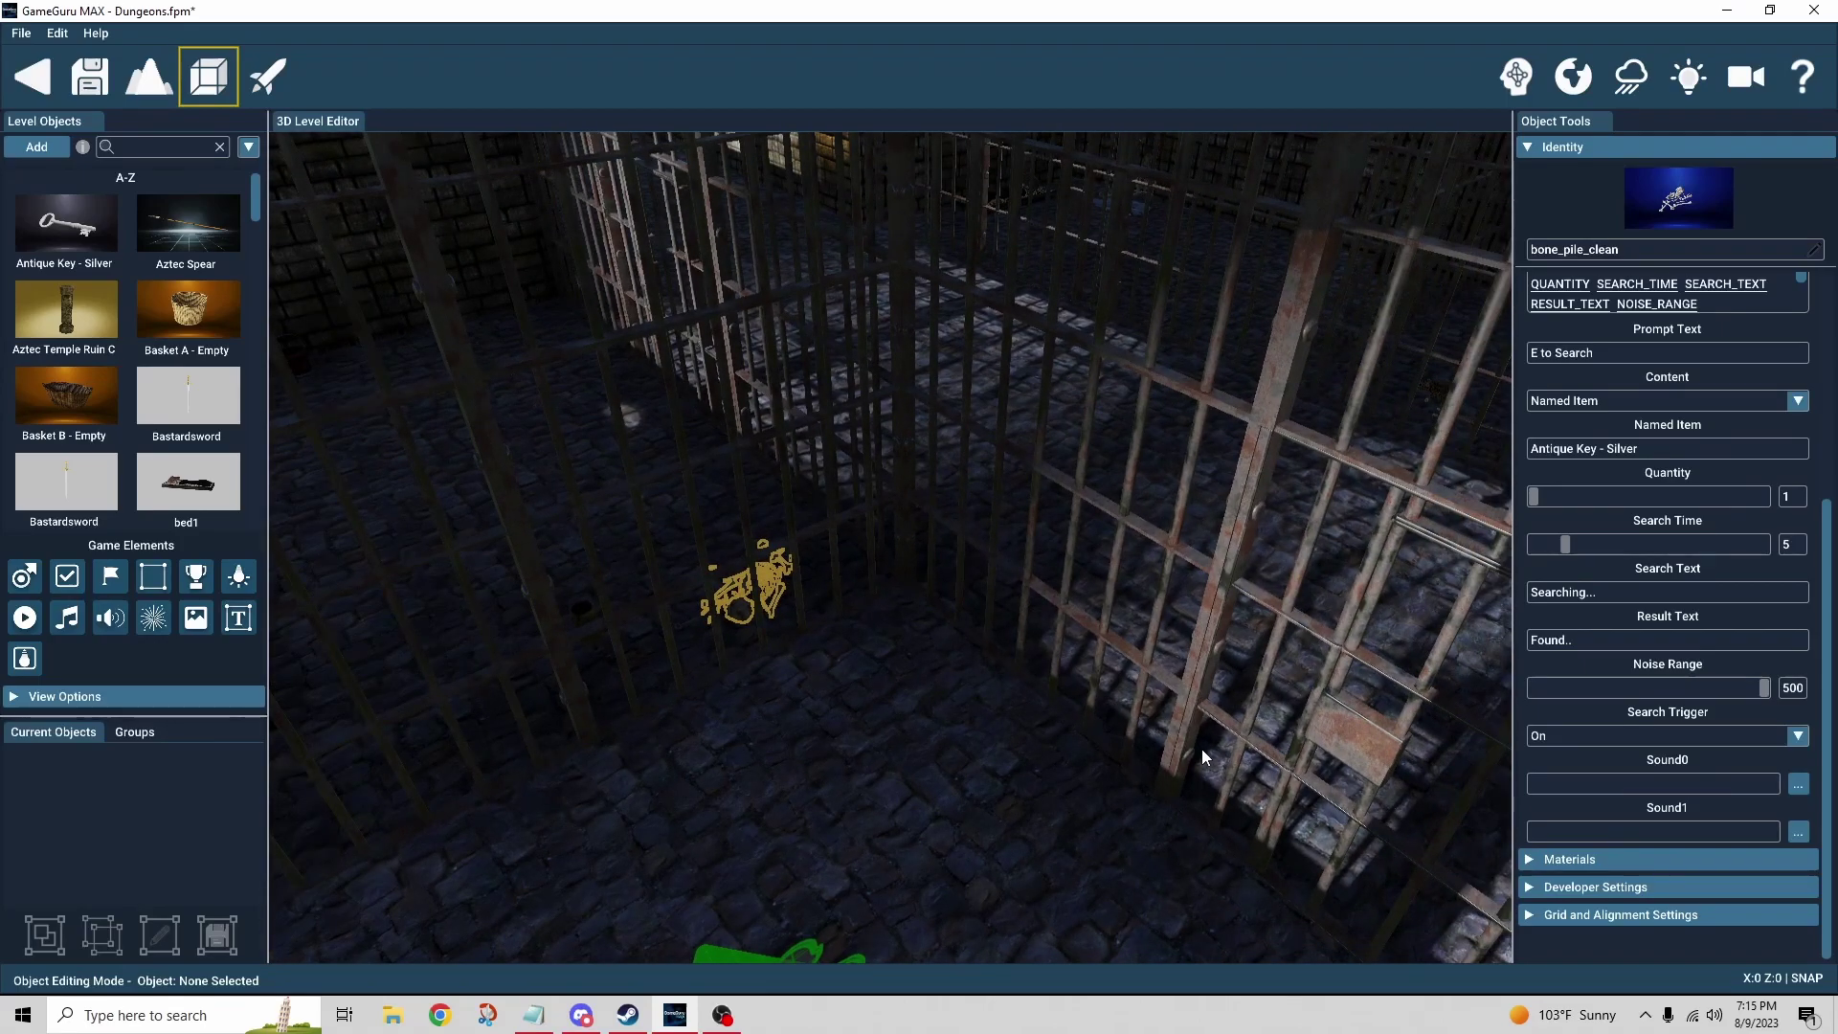